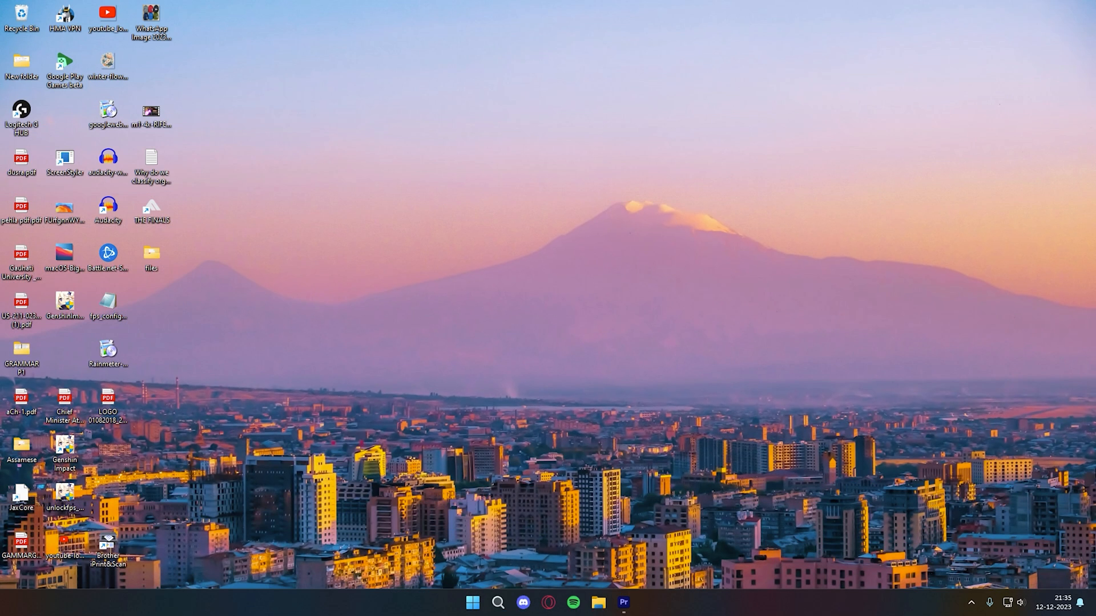
Hide all desktop icons.
right_click(800, 311)
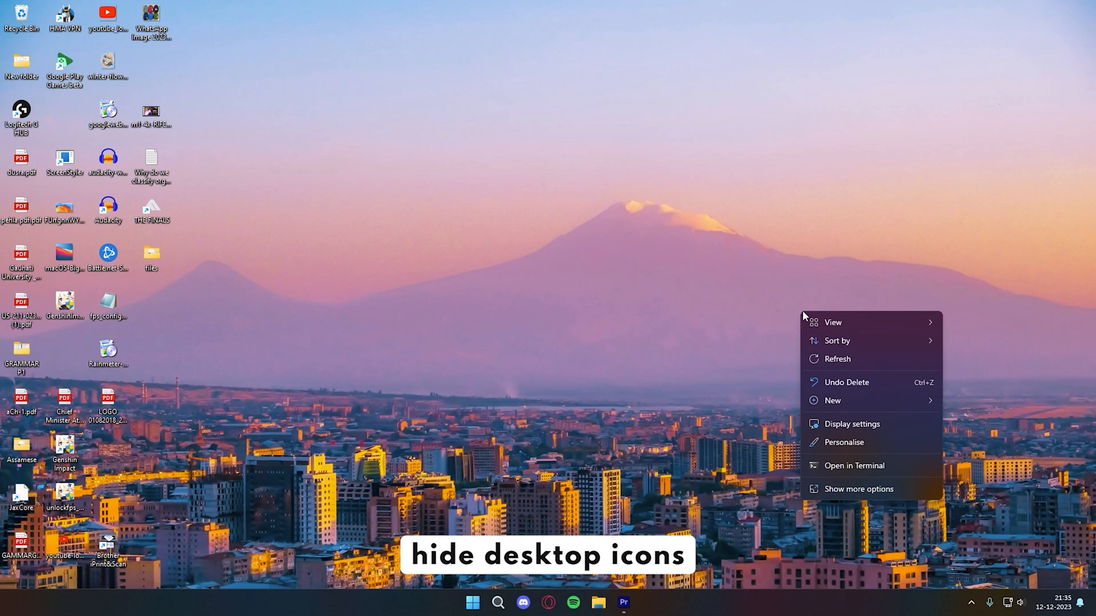
mouse_move(835, 324)
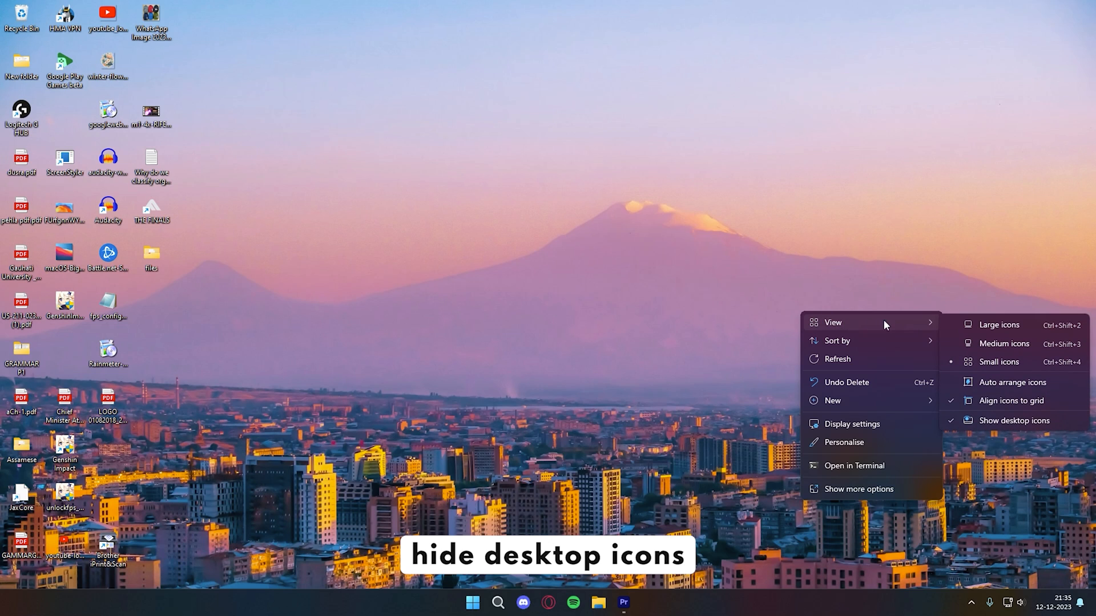
click(996, 422)
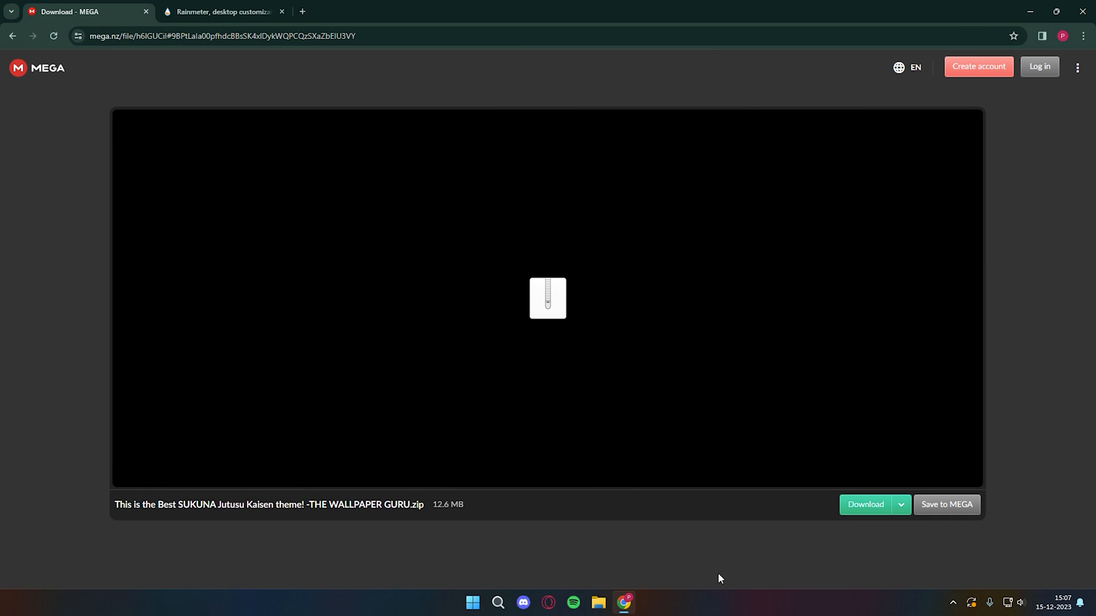
Download the SUKUNA Jutusu Kaisen theme zip from MEGA and the Rainmeter 4.5.18 installer from rainmeter.net.
click(864, 507)
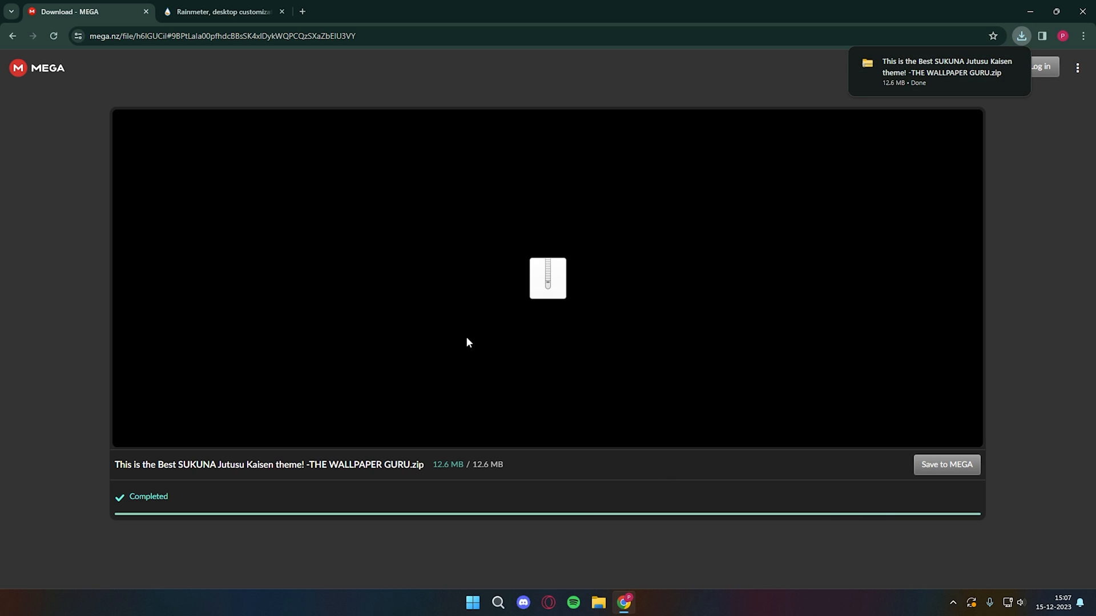
click(259, 12)
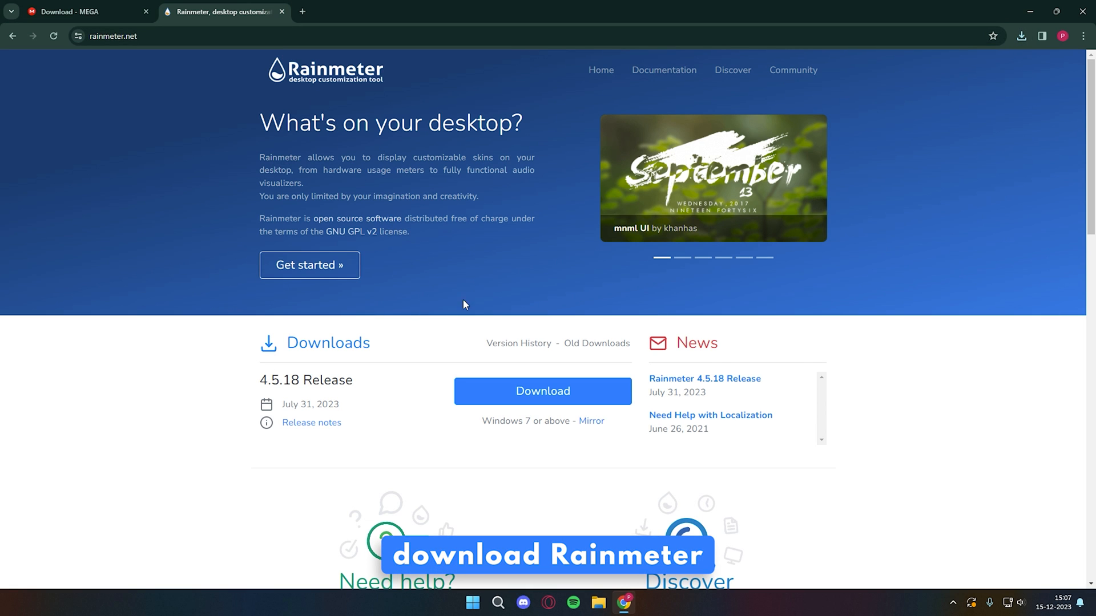
click(577, 391)
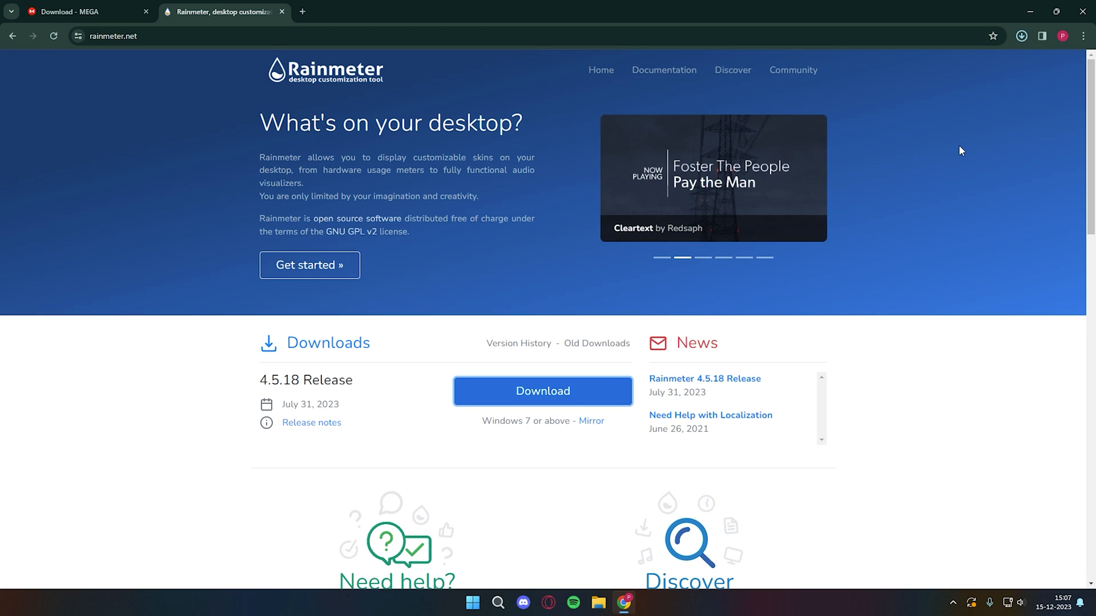
click(1021, 36)
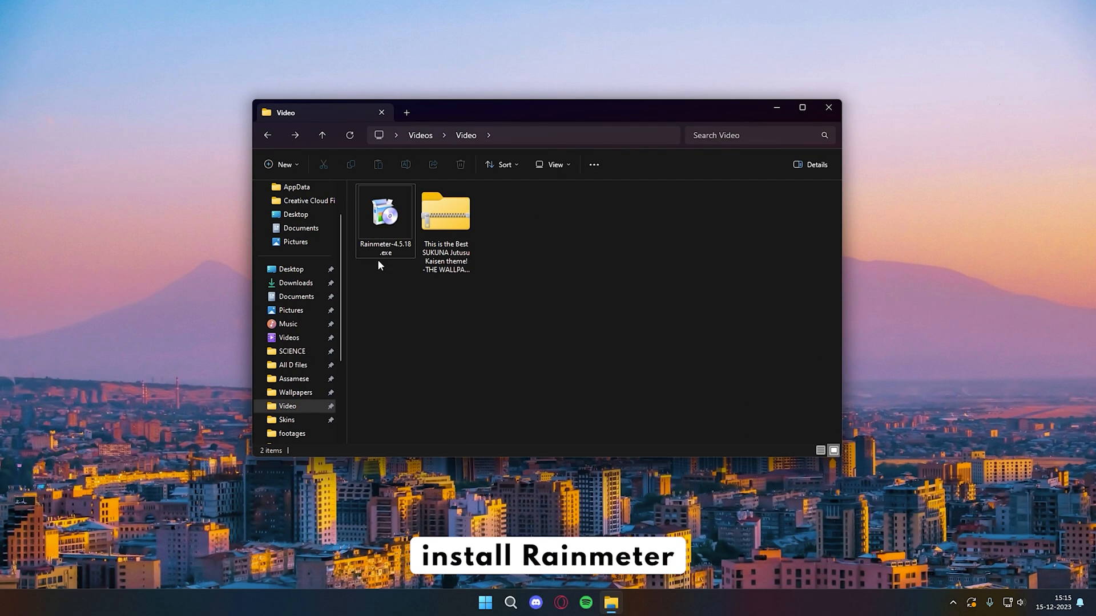
Install Rainmeter from Rainmeter-4.5.18.exe in English as a standard installation, and finish setup with Run Rainmeter enabled.
right_click(375, 234)
click(425, 272)
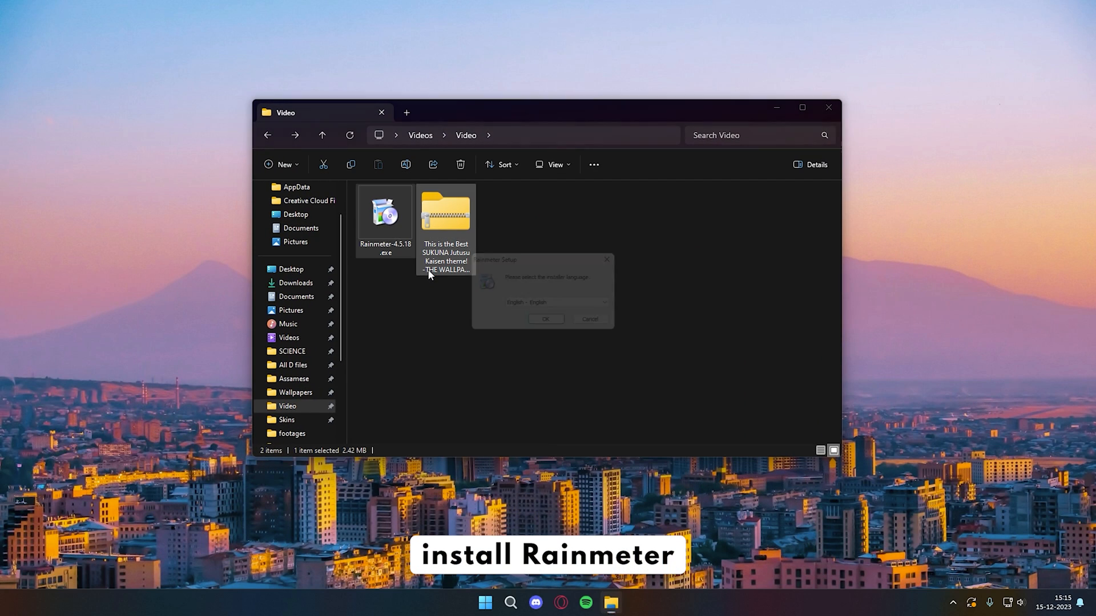
click(550, 325)
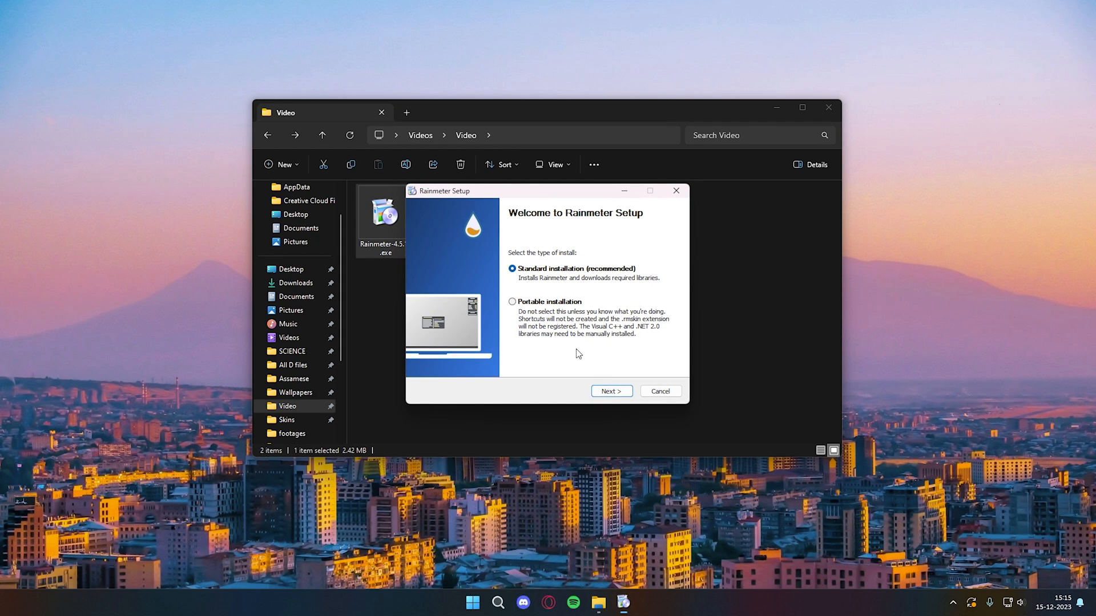
click(605, 389)
click(610, 389)
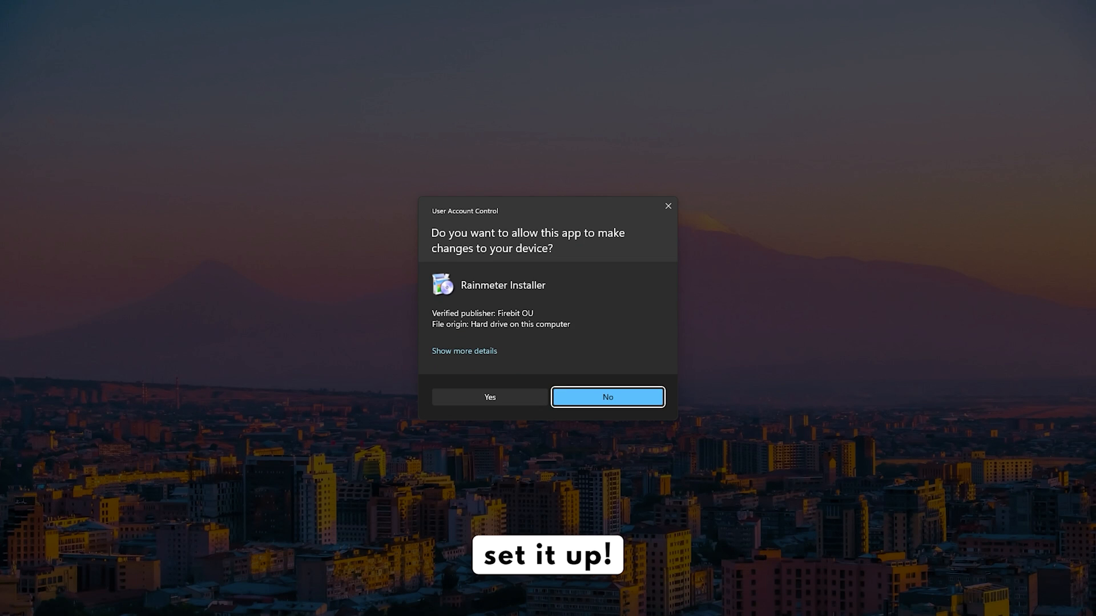
click(489, 398)
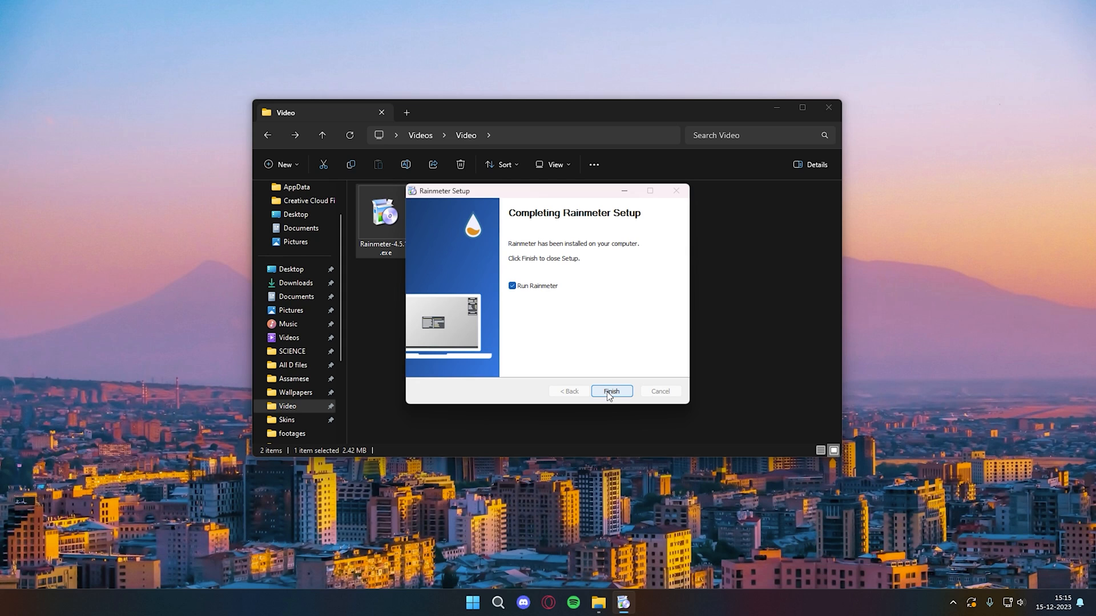
click(609, 392)
Unload the preloaded illustro skins: Welcome, Disks, System and Clock.
right_click(634, 324)
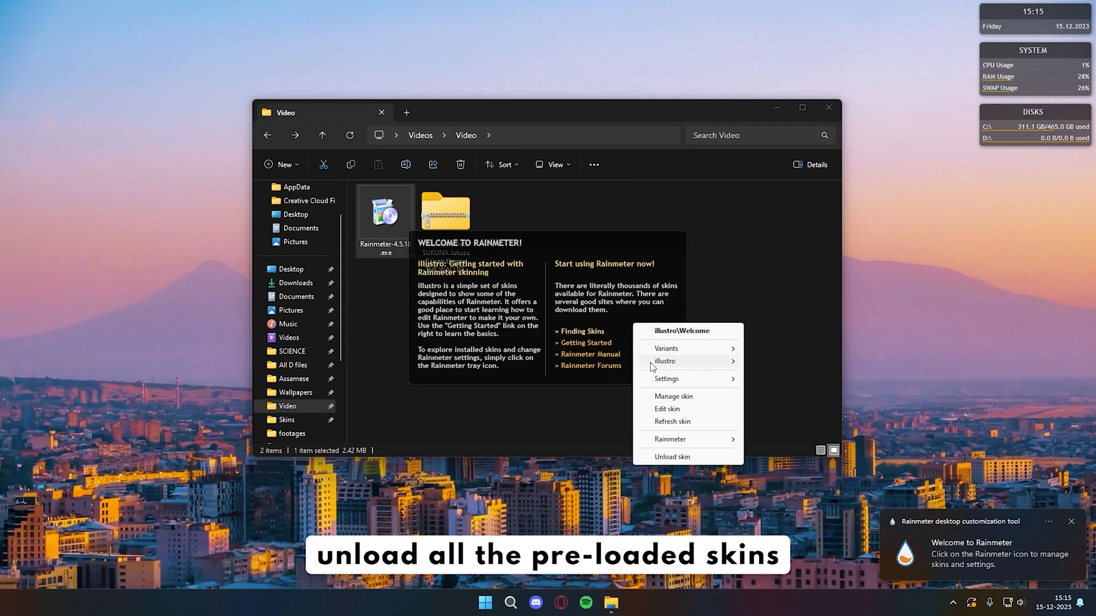
click(673, 457)
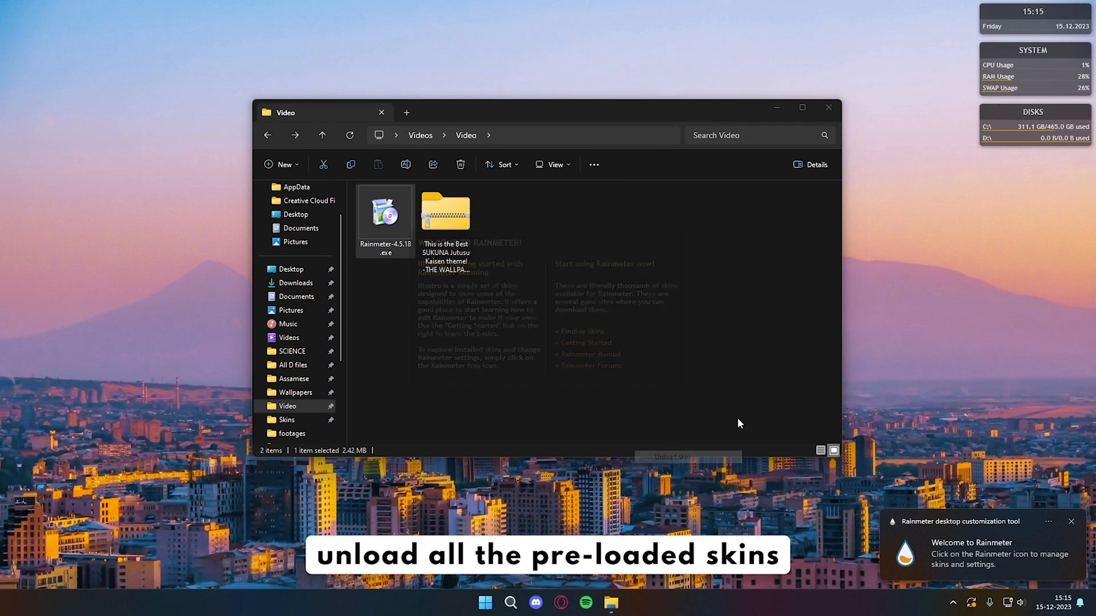
right_click(997, 132)
click(1030, 265)
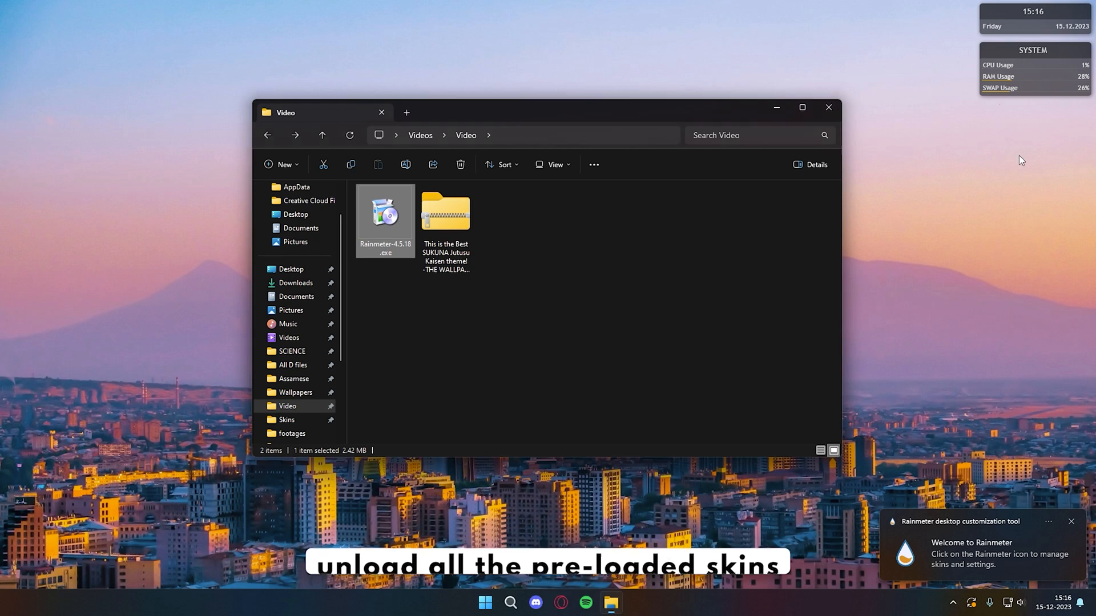
right_click(1016, 86)
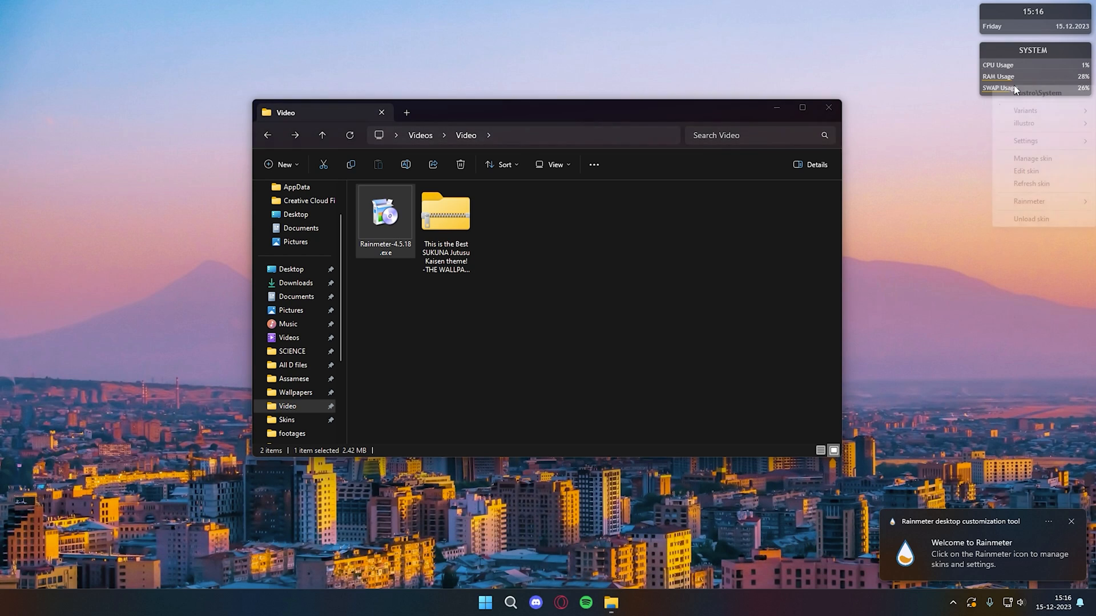
click(1042, 218)
right_click(1004, 37)
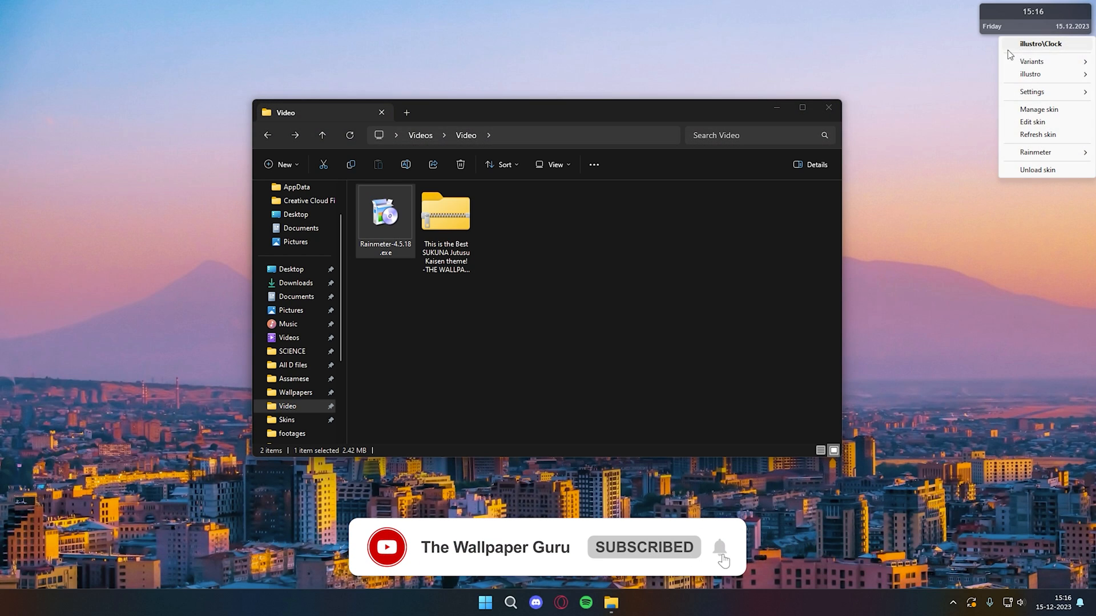
click(1030, 172)
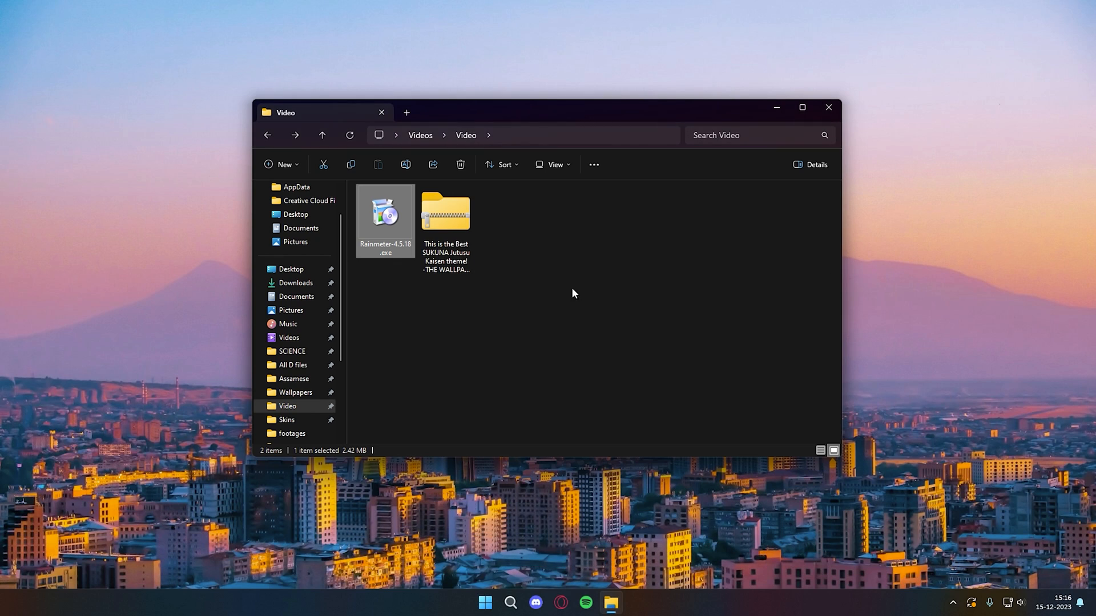
Extract the SUKUNA theme zip with WinRAR into its own named folder and open that folder.
right_click(460, 214)
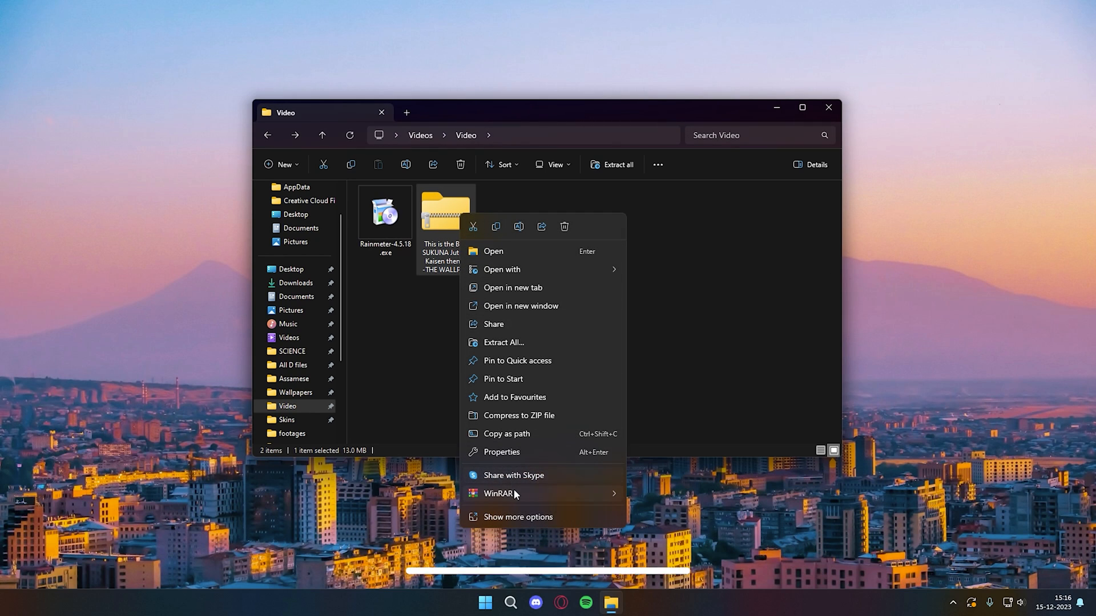
mouse_move(515, 494)
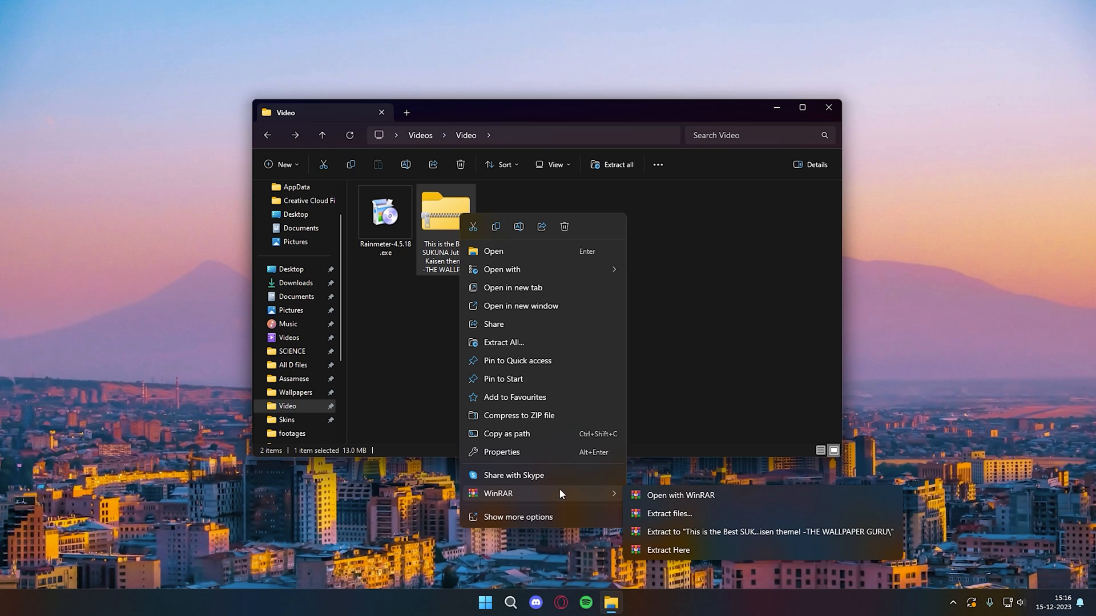
click(680, 533)
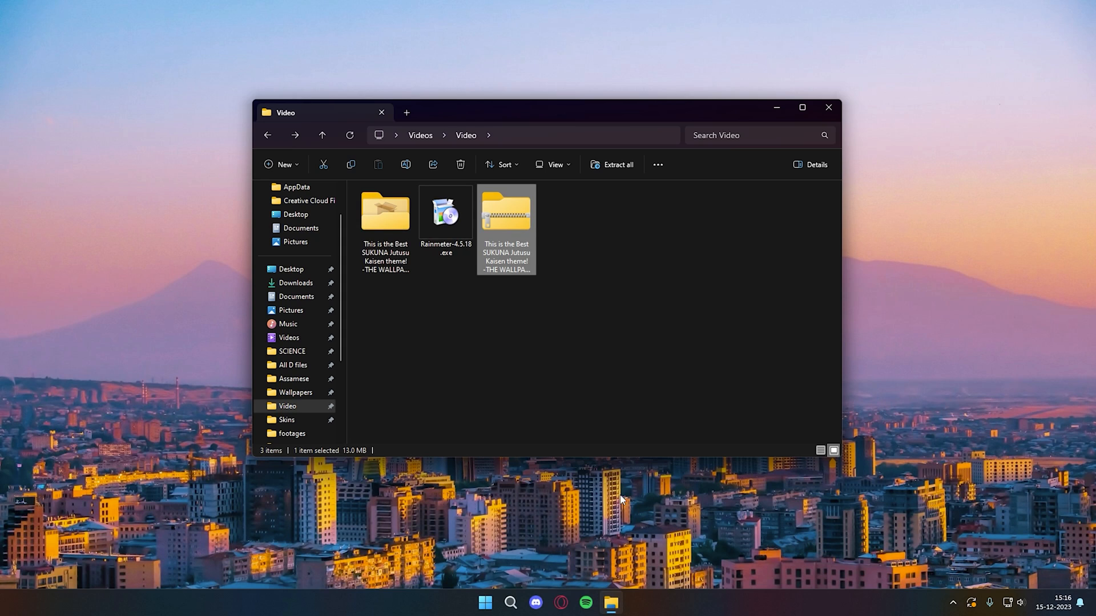
click(403, 256)
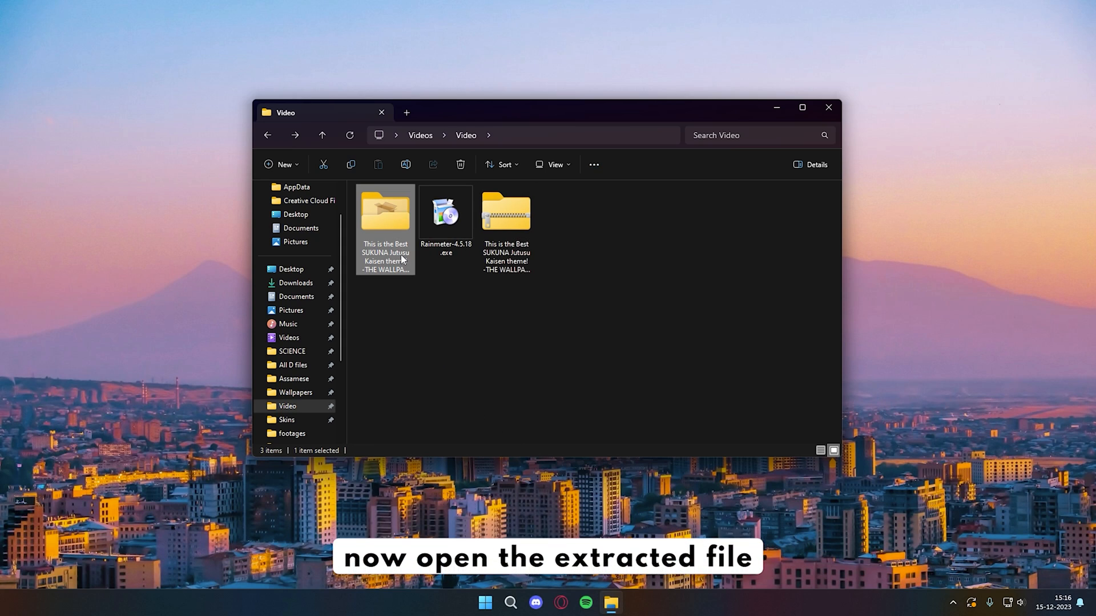
right_click(400, 254)
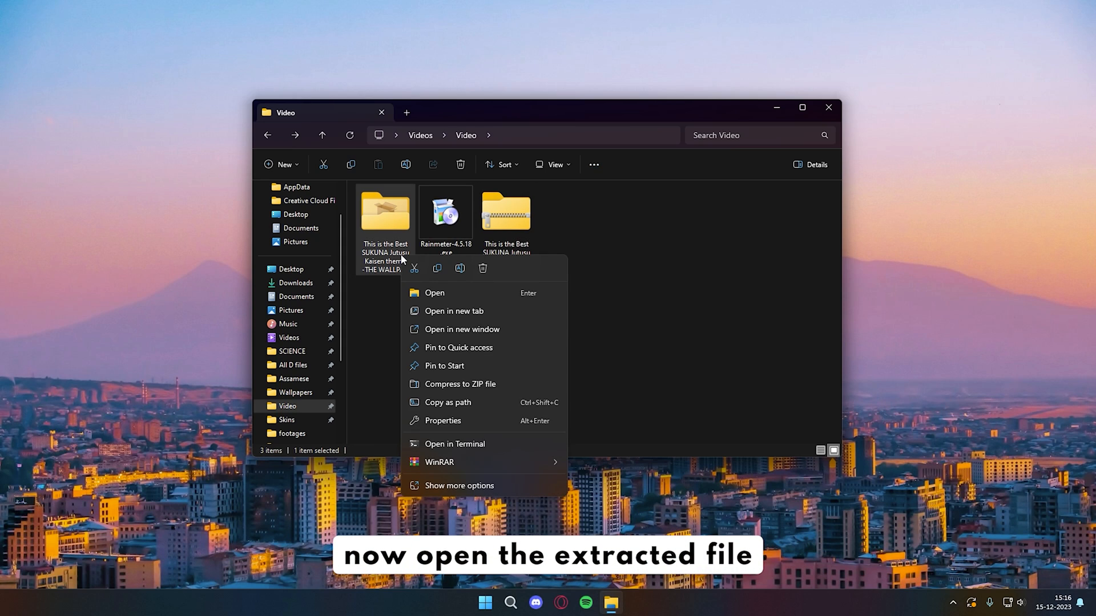
click(451, 292)
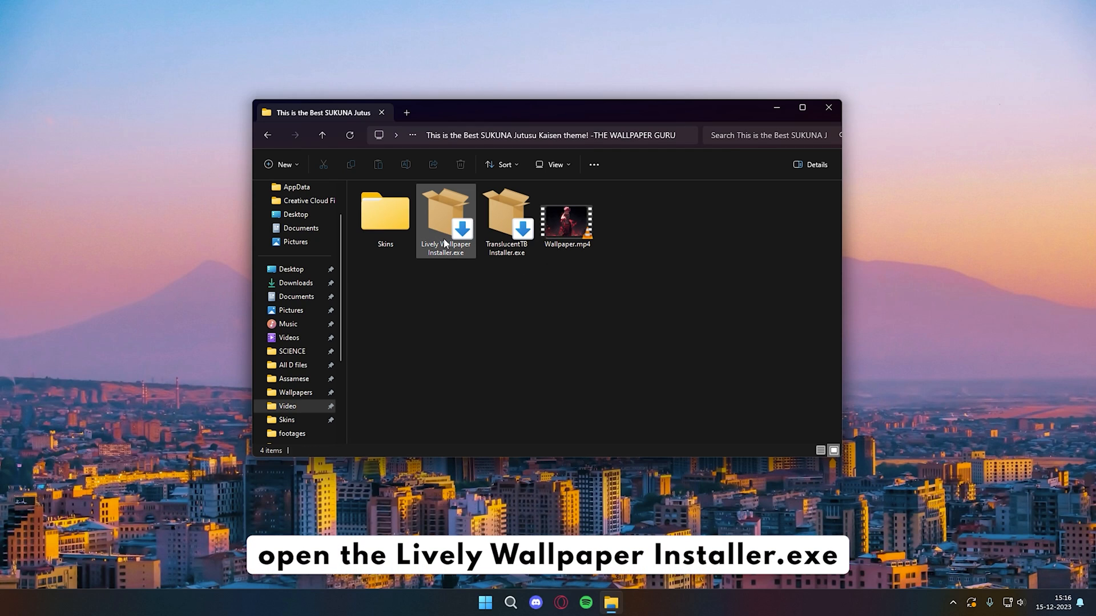
Install Lively Wallpaper with Lively Wallpaper Installer.exe and close the Microsoft Store window once it finishes.
click(456, 224)
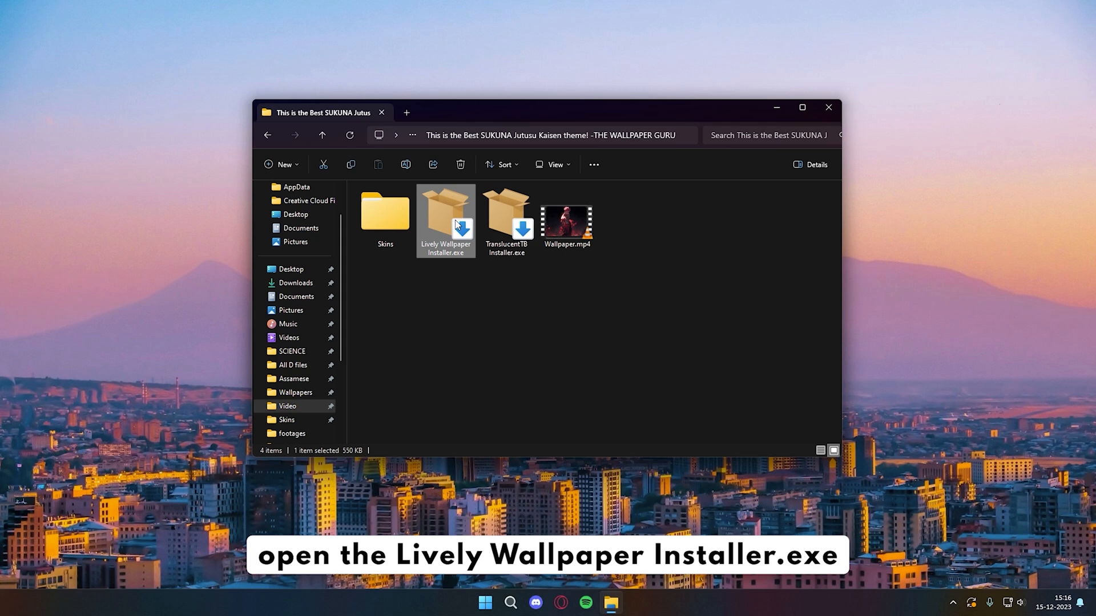
right_click(456, 223)
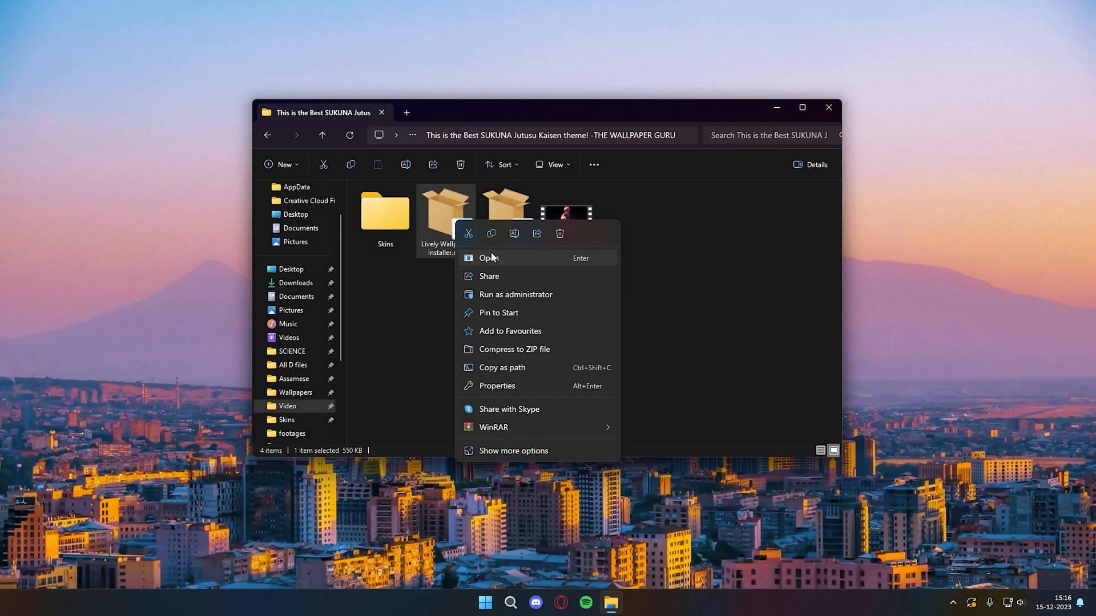
click(492, 258)
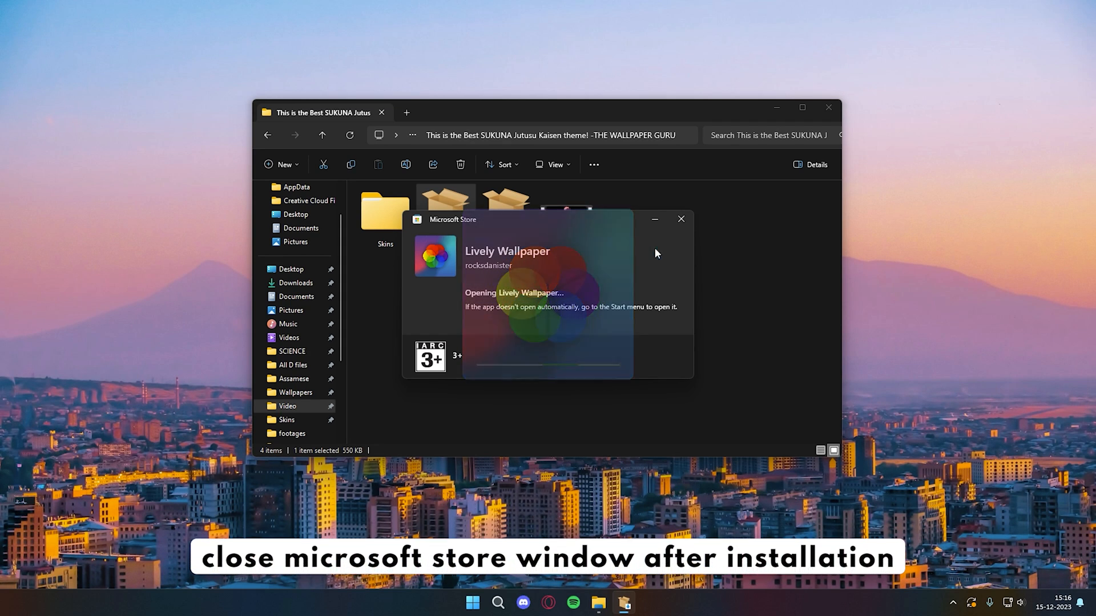
click(681, 220)
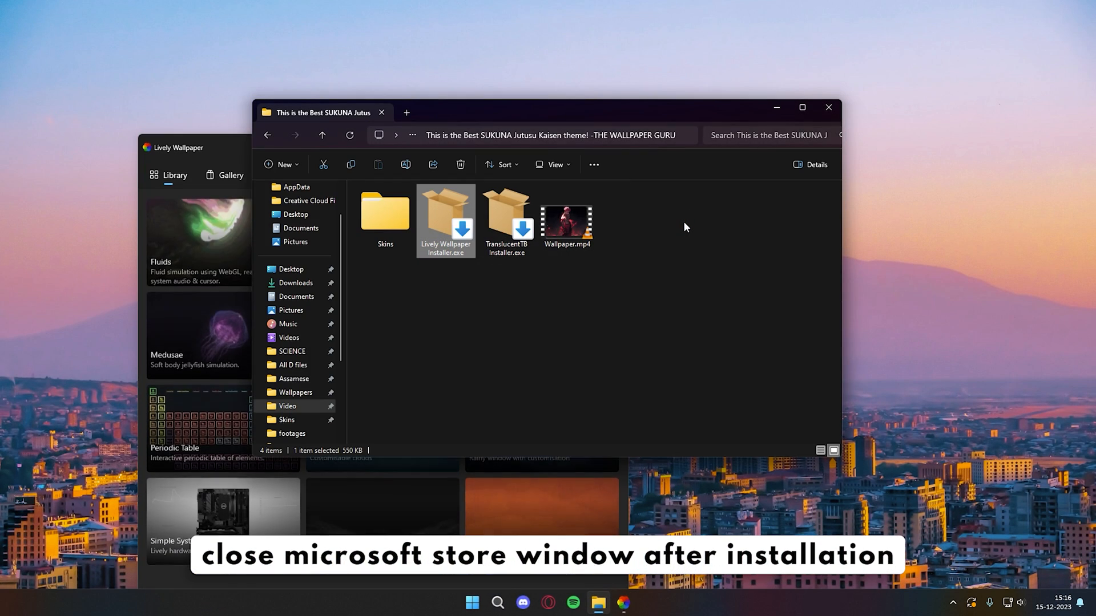
Add Wallpaper.mp4 from the theme folder to Lively Wallpaper under the title Wallpaper, then close Lively to the system tray.
drag(647, 107, 851, 126)
drag(253, 152, 129, 75)
click(767, 247)
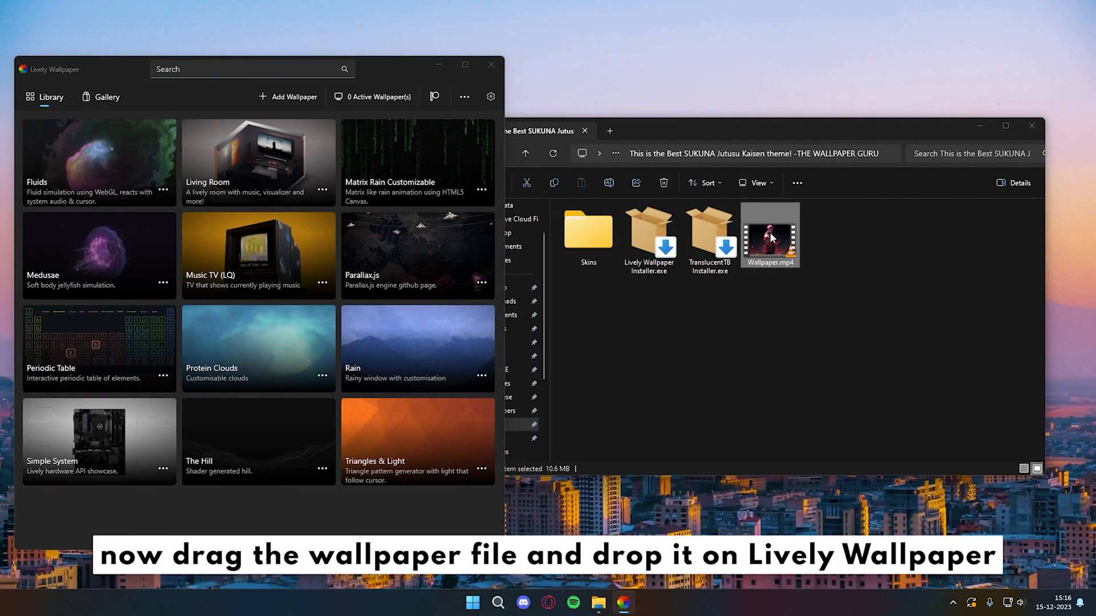
drag(767, 247, 326, 255)
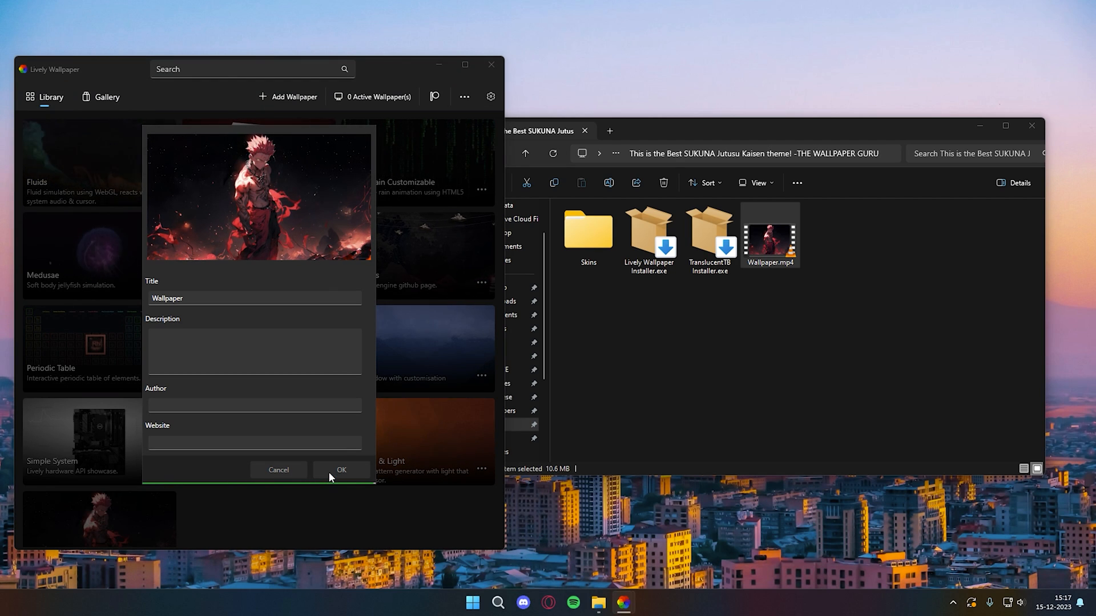
click(329, 471)
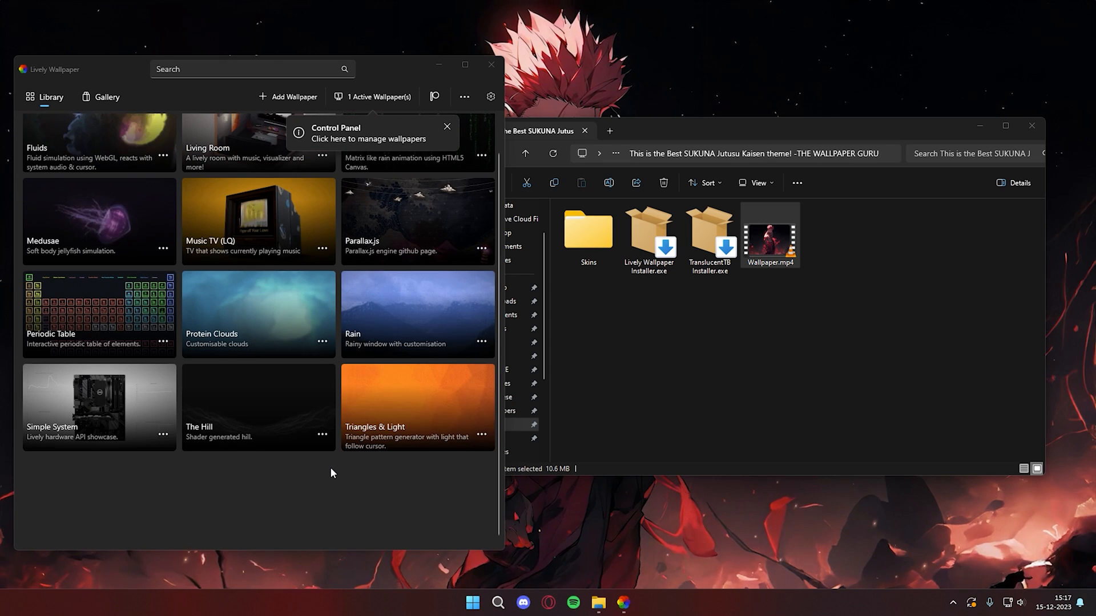
click(490, 68)
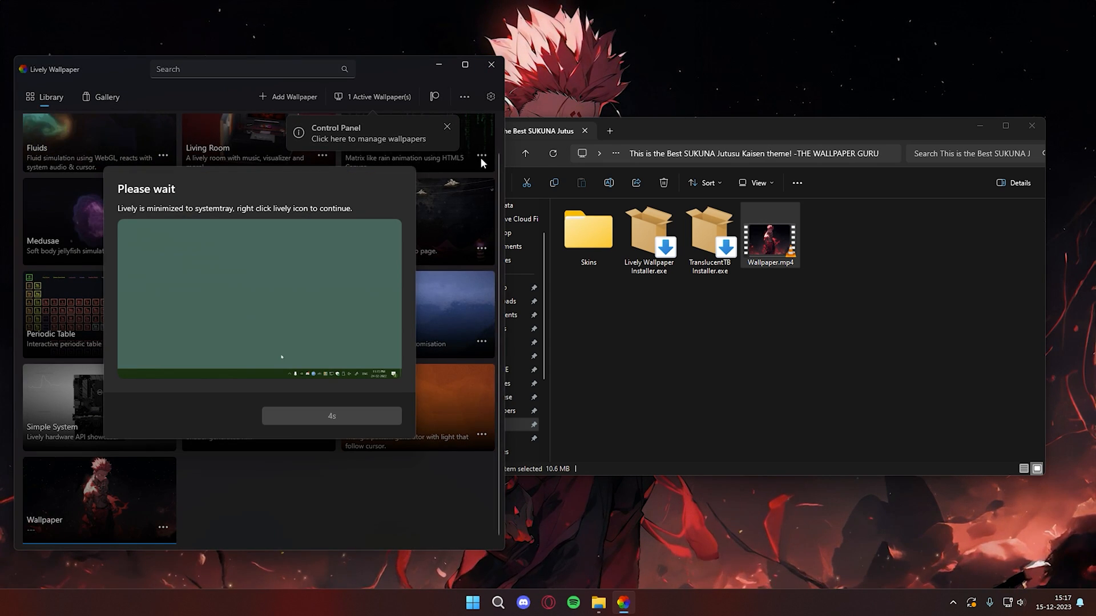
click(365, 416)
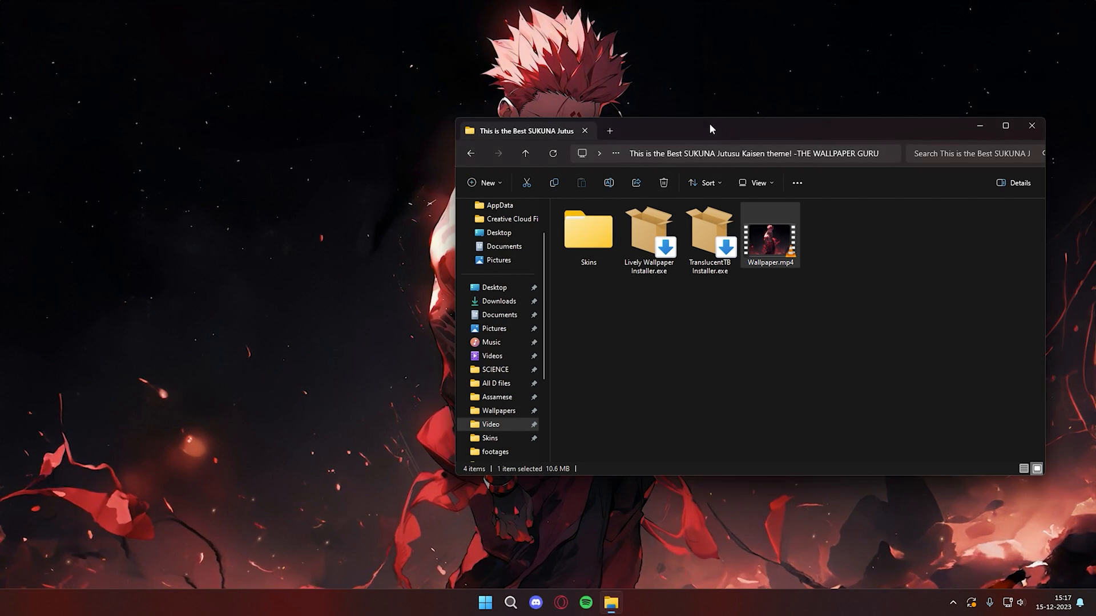
Install TranslucentTB by running TranslucentTB Installer.exe from the theme folder.
drag(709, 127, 534, 131)
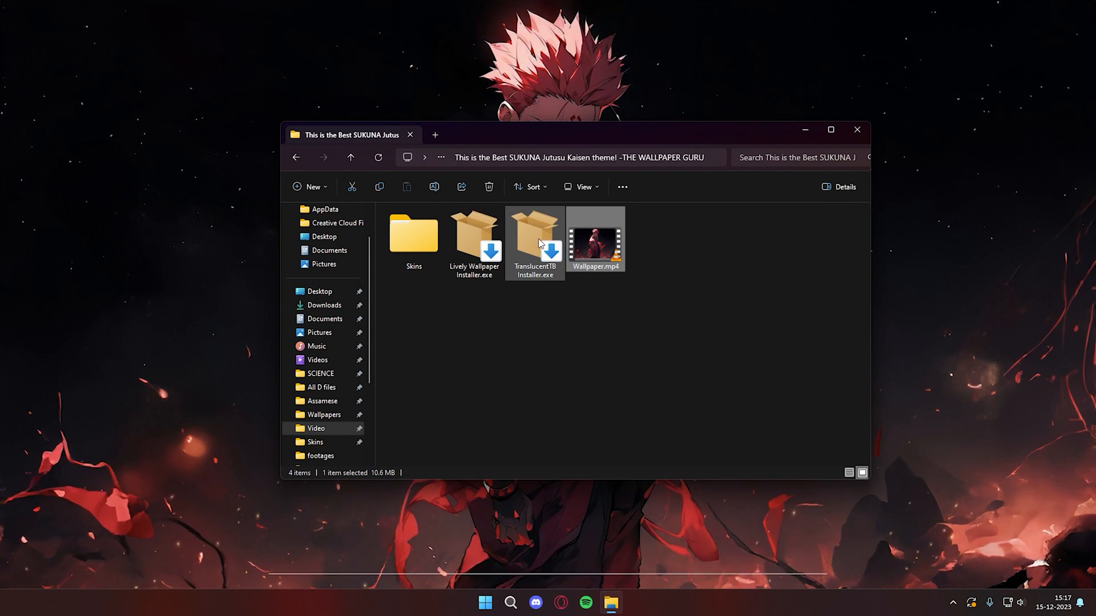
right_click(535, 262)
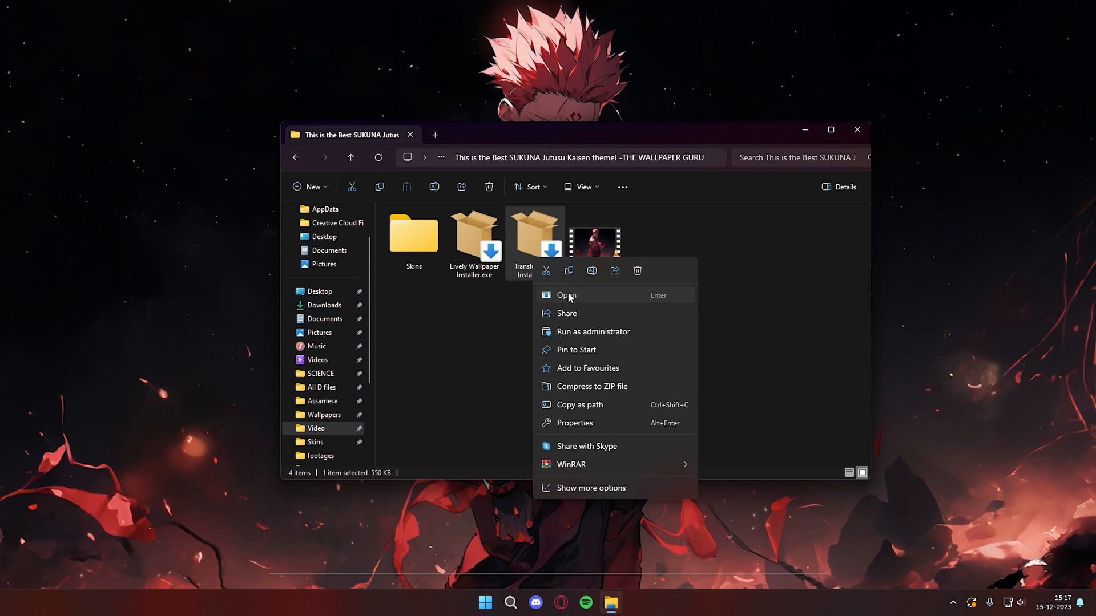
click(567, 295)
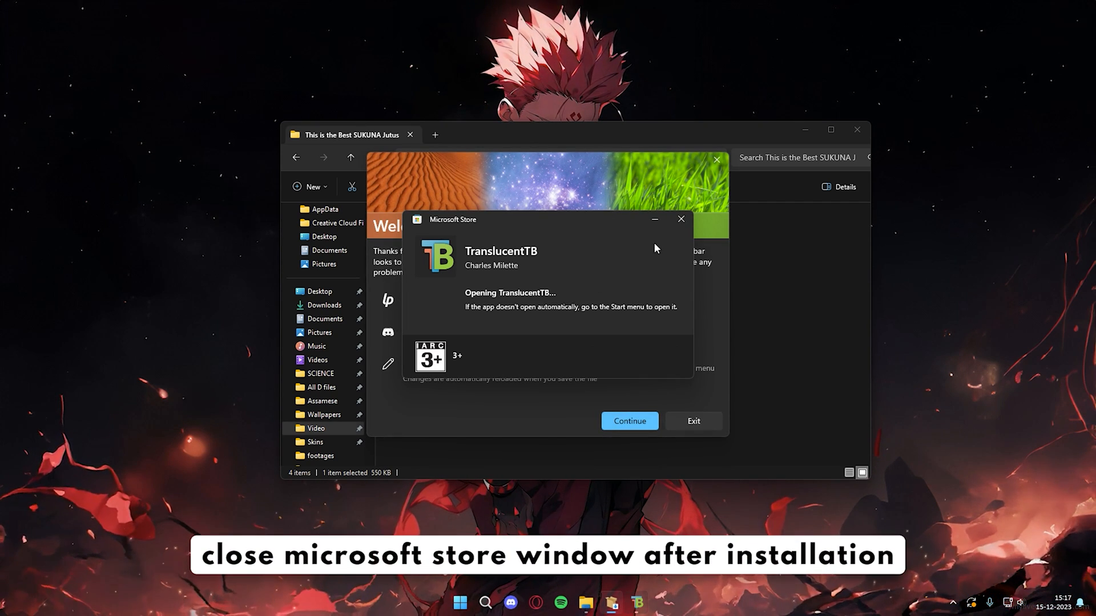
Close the Microsoft Store window and continue past the TranslucentTB welcome screen.
click(681, 220)
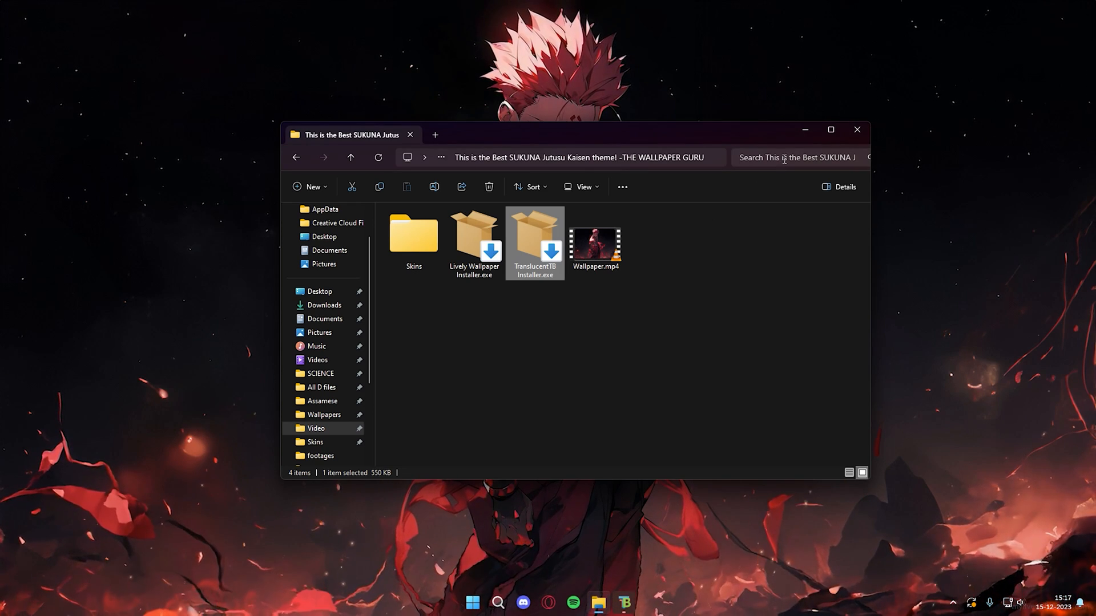
click(626, 601)
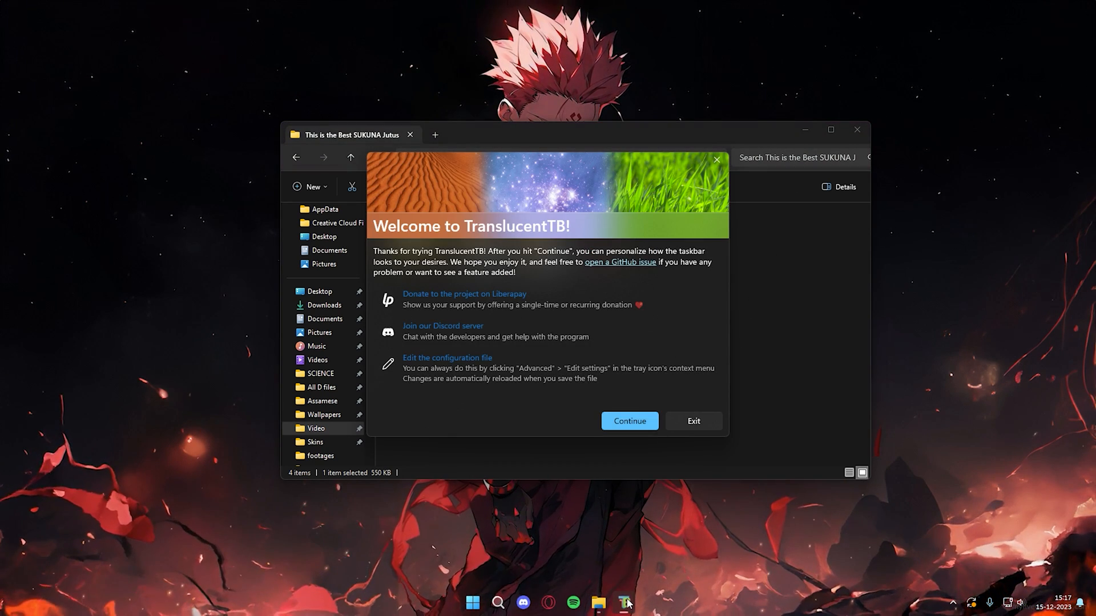
click(645, 427)
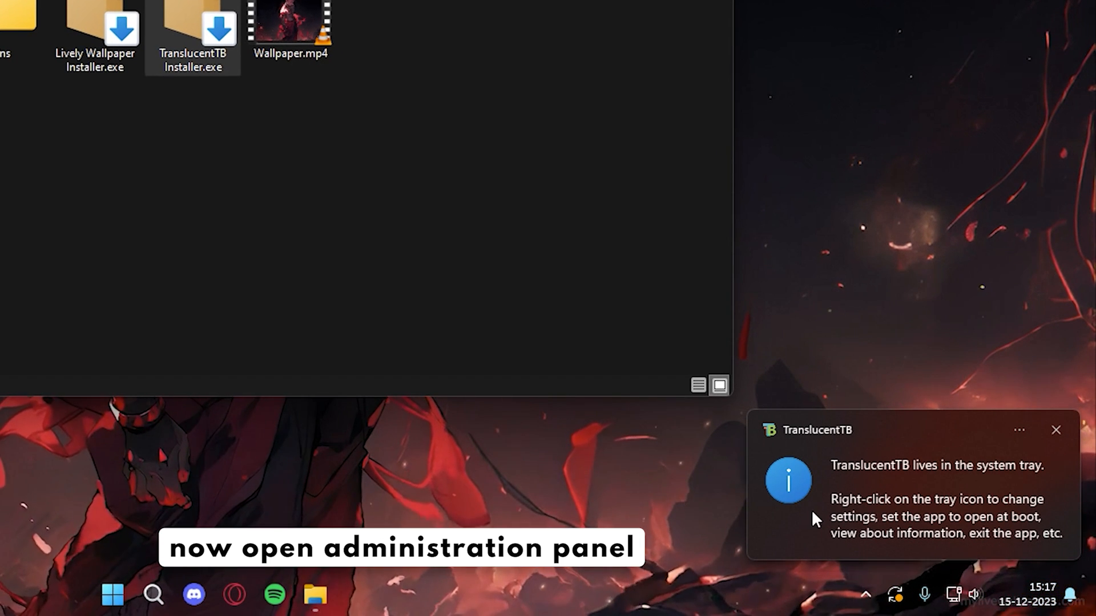
Set TranslucentTB's Desktop taskbar style to Acrylic.
click(865, 596)
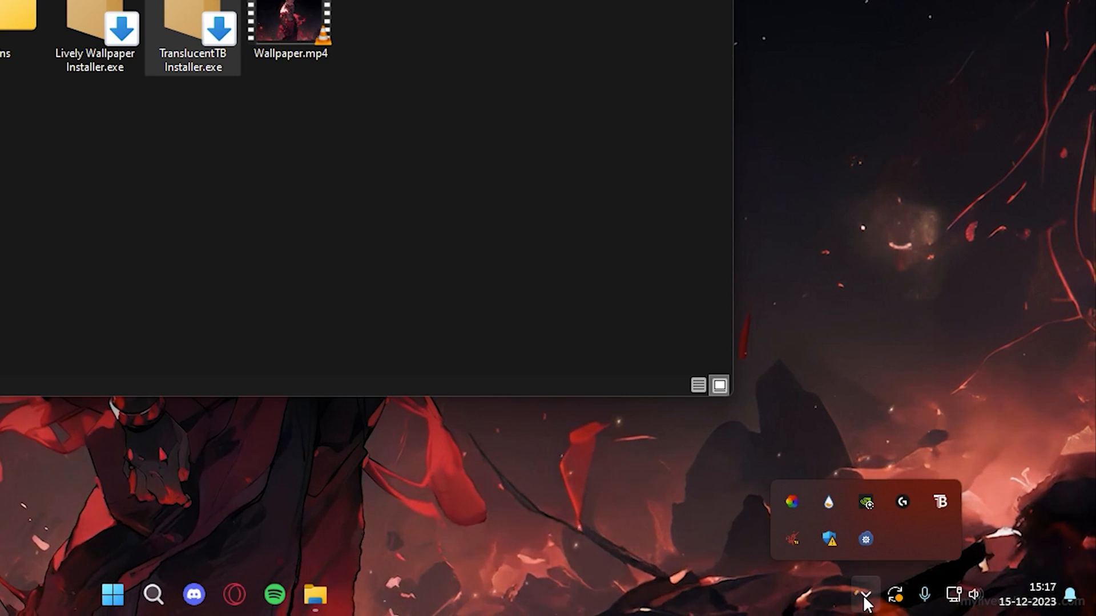
right_click(935, 515)
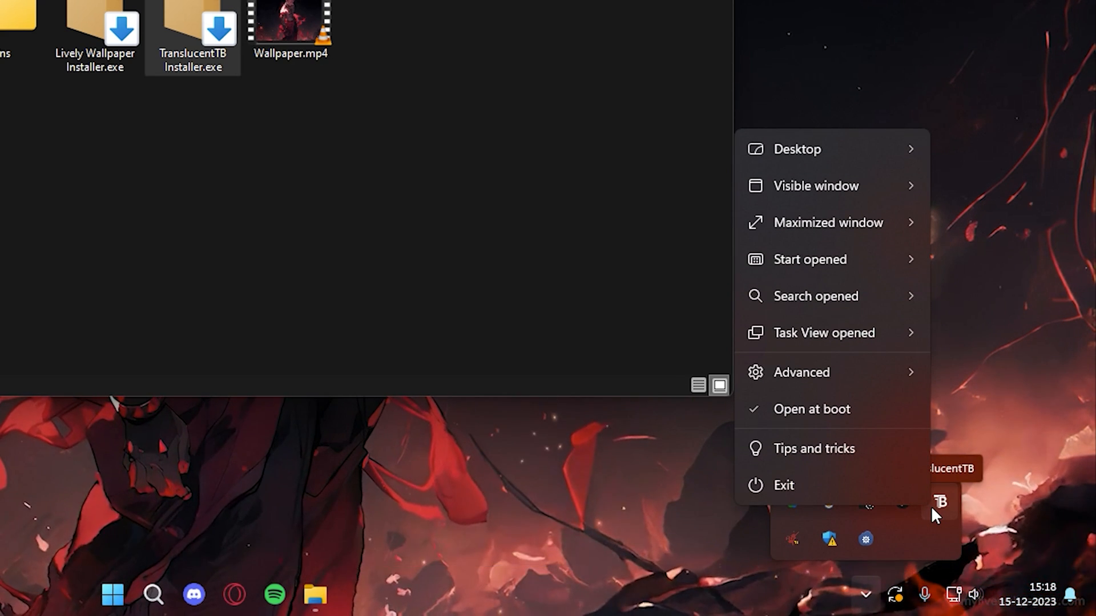
mouse_move(865, 145)
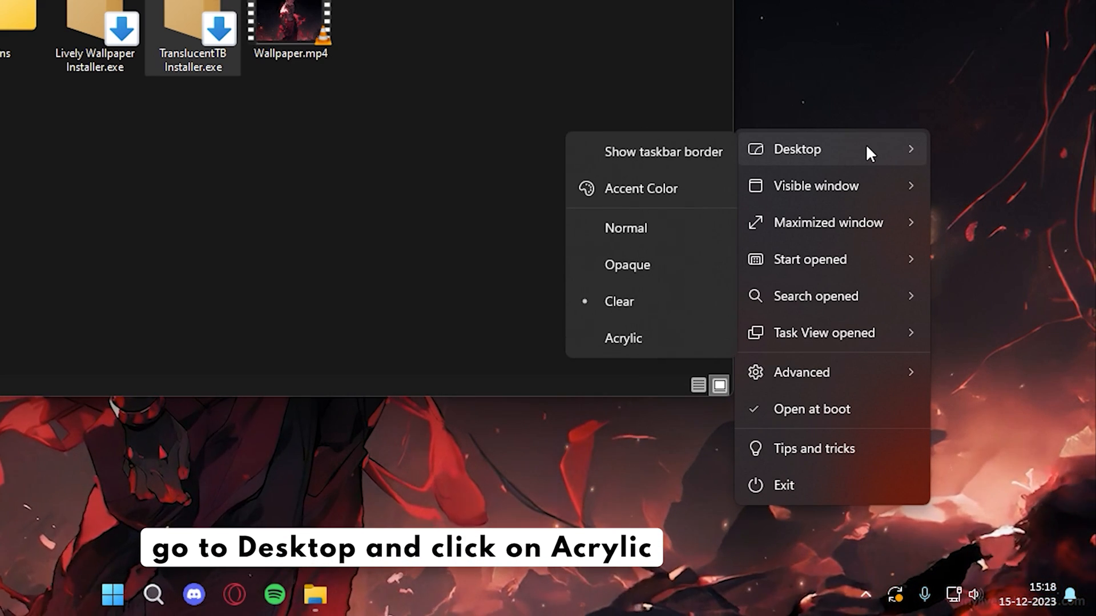
click(659, 341)
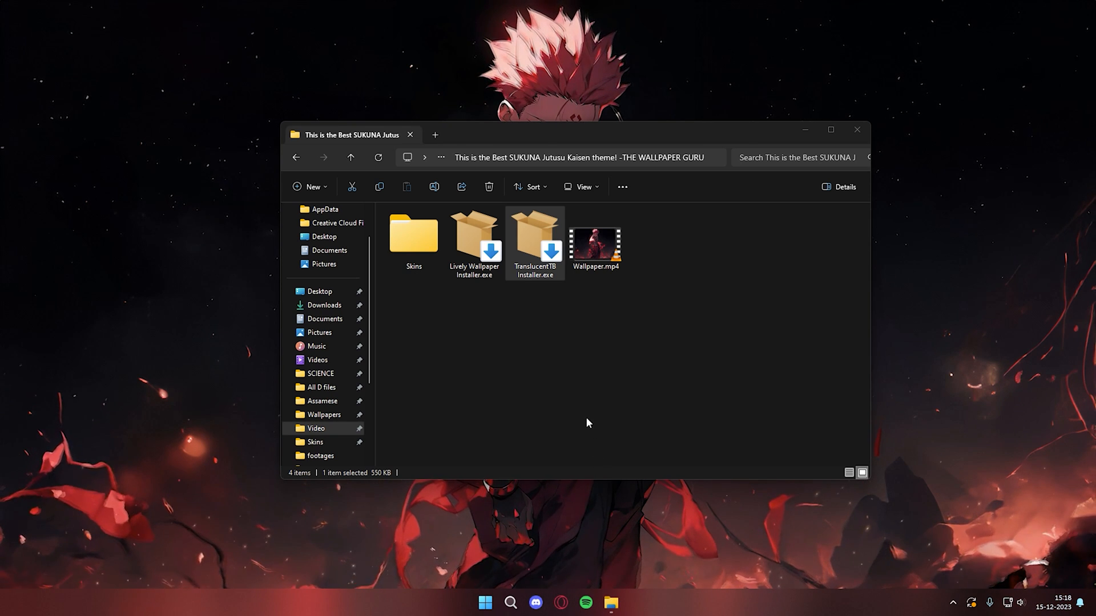
Copy the Antebo and RetrOcOlOr folders from the theme's Skins folder.
right_click(430, 252)
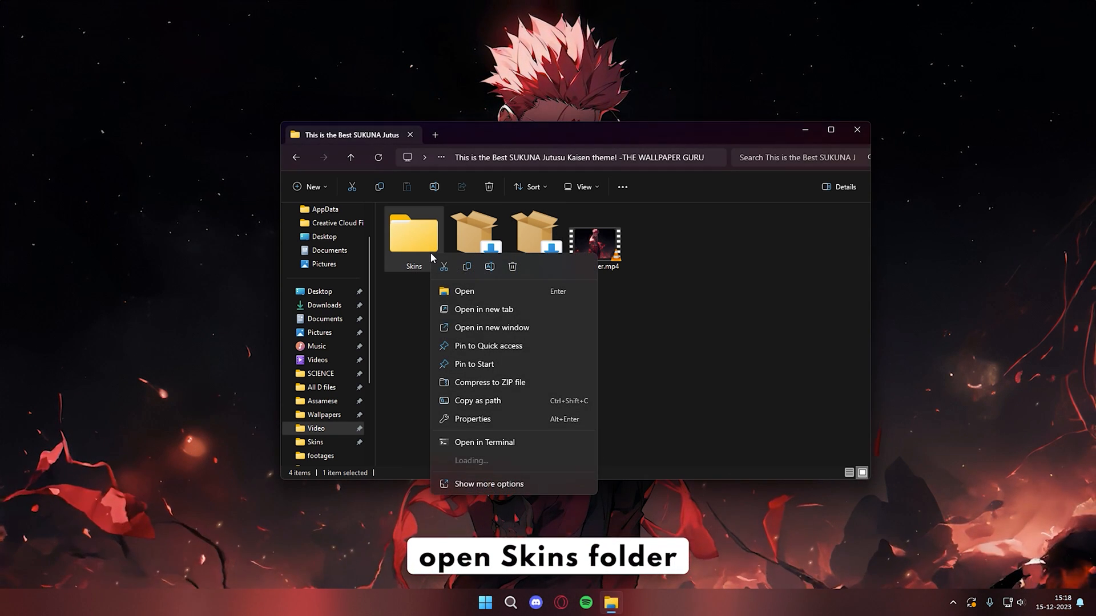
click(489, 290)
drag(538, 288, 414, 237)
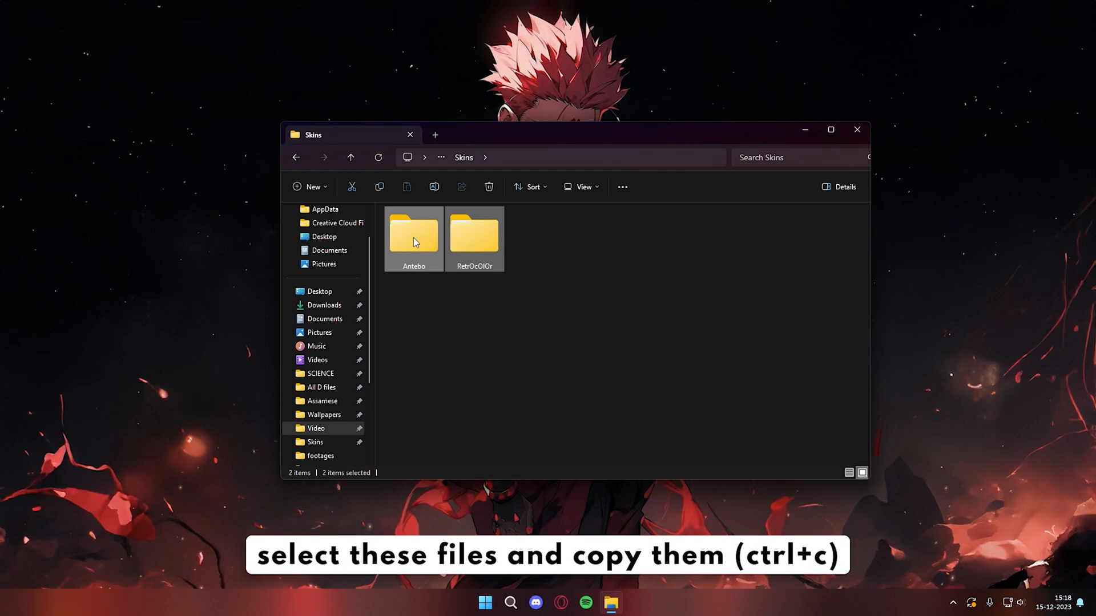
right_click(478, 232)
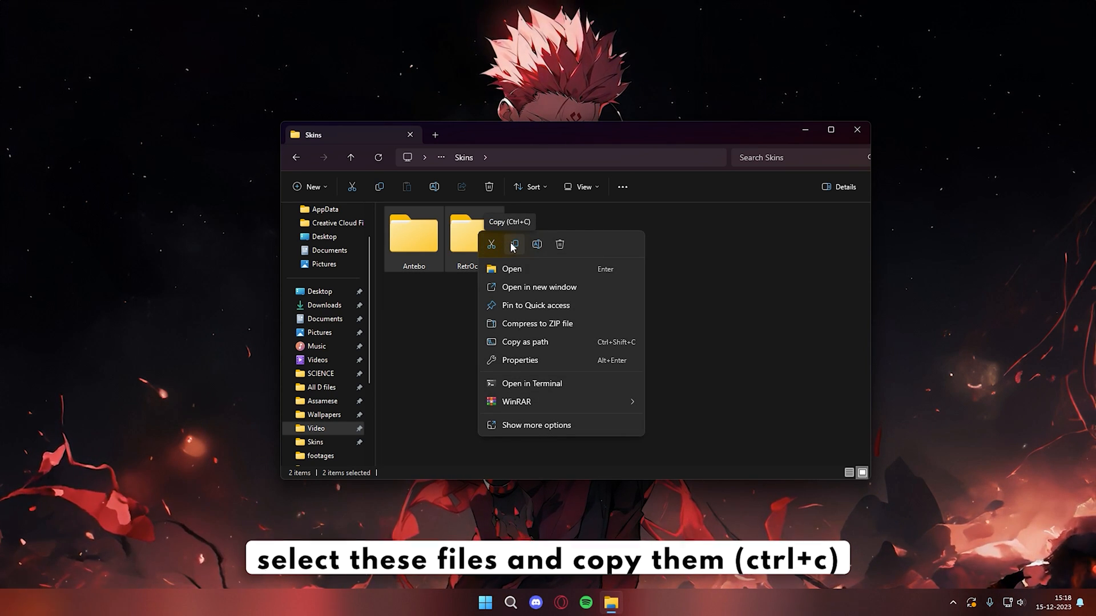
click(513, 246)
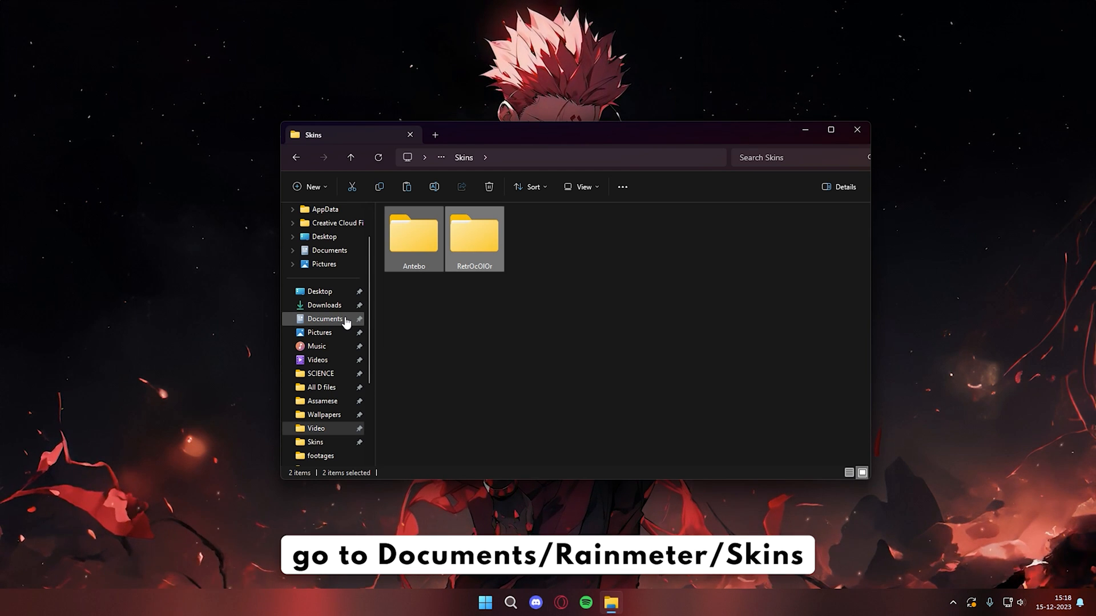
Paste the copied skin folders into Documents/Rainmeter/Skins and close the File Explorer window.
click(325, 319)
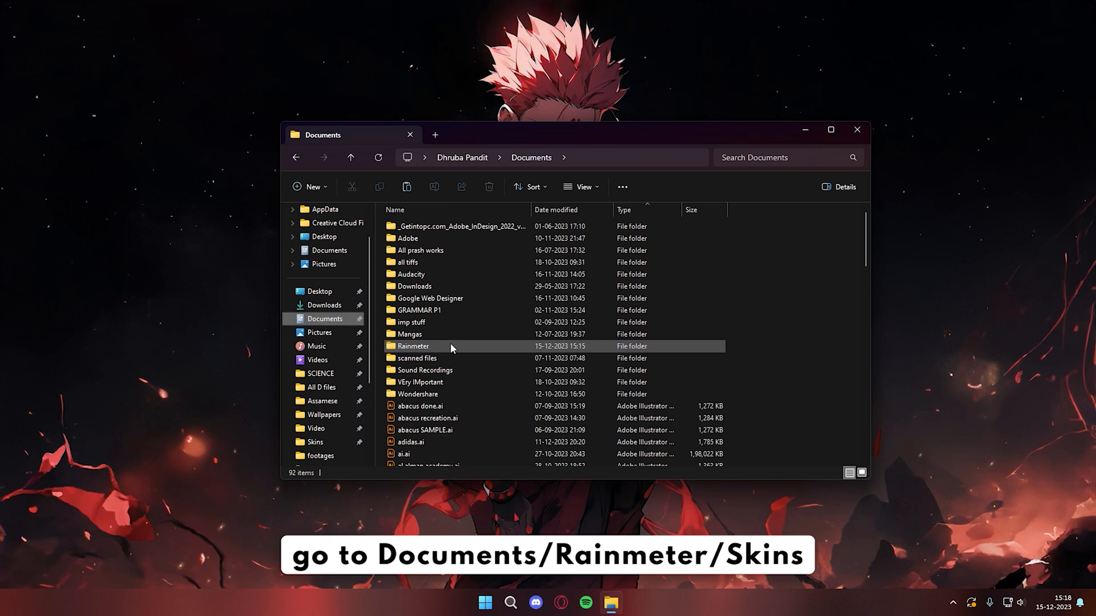
double_click(450, 343)
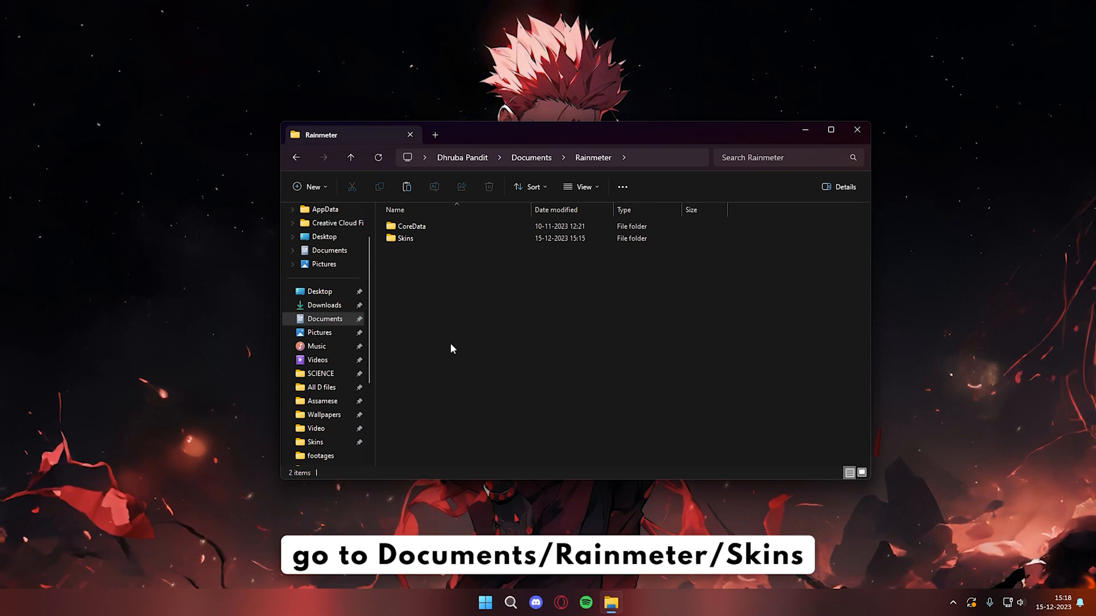
double_click(436, 238)
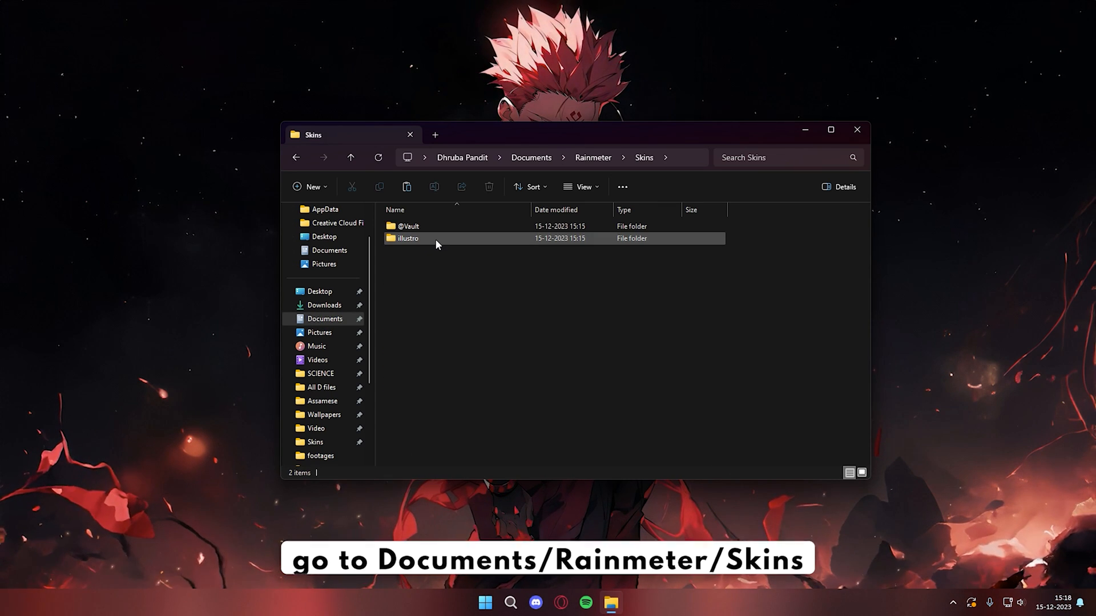
right_click(490, 307)
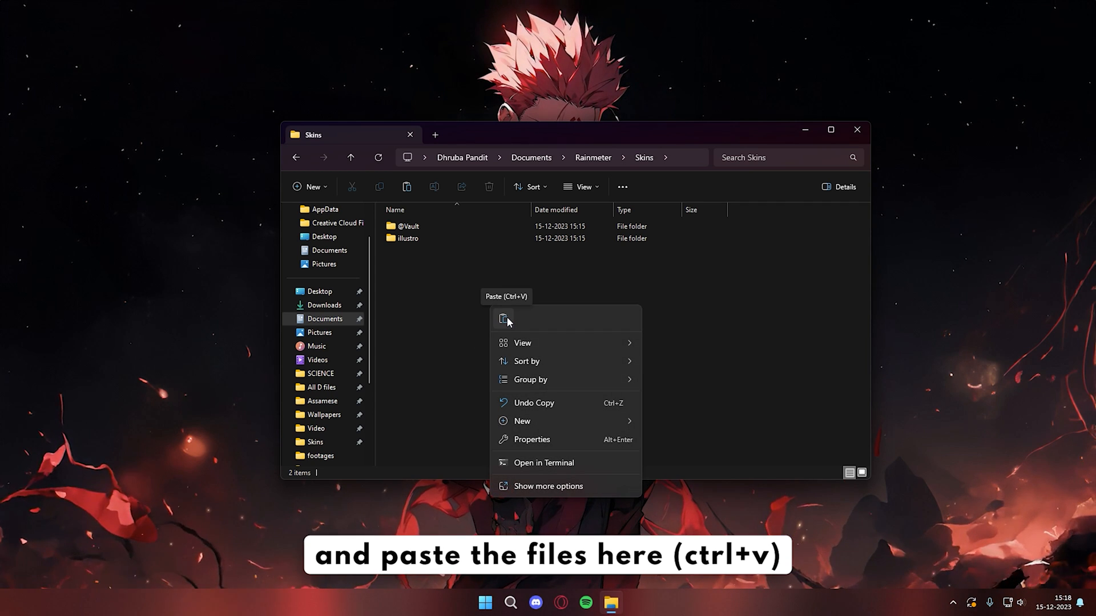
click(503, 318)
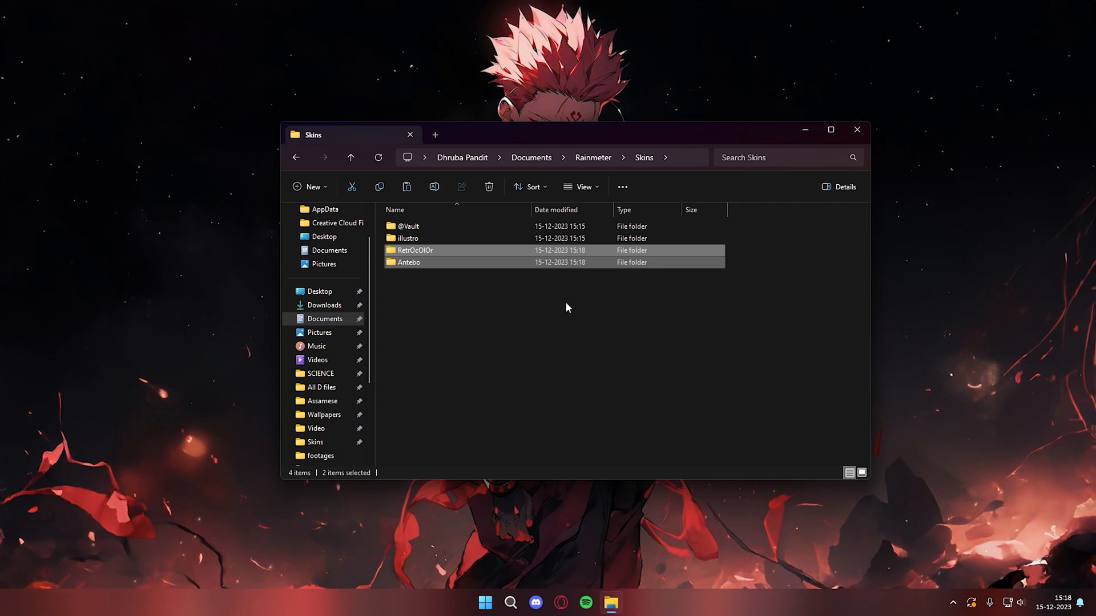
click(853, 136)
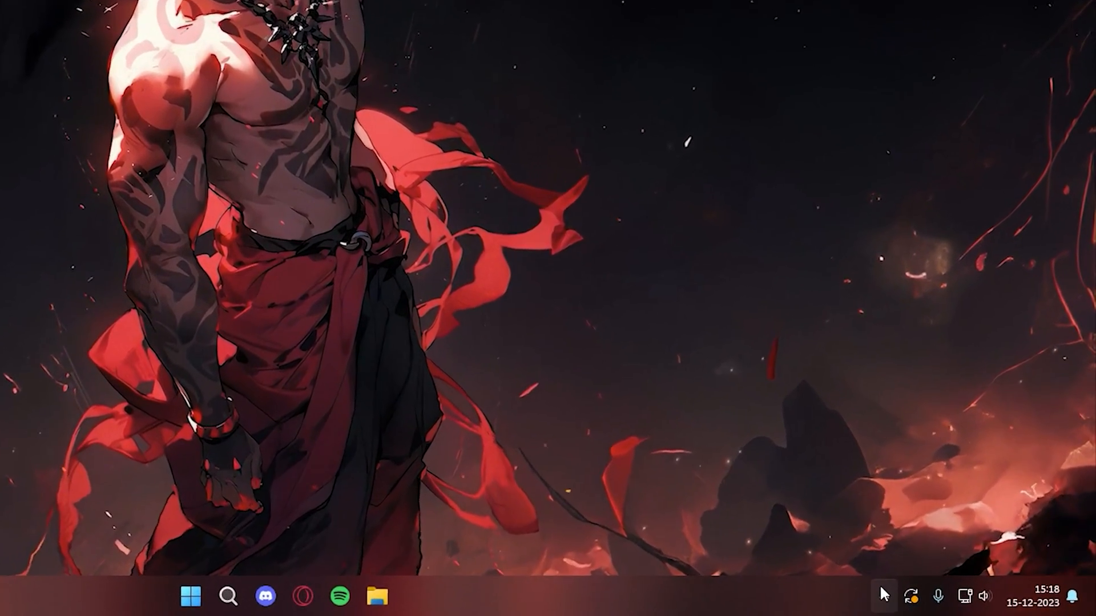
Switch to the Manage Rainmeter window and refresh all skins.
click(952, 601)
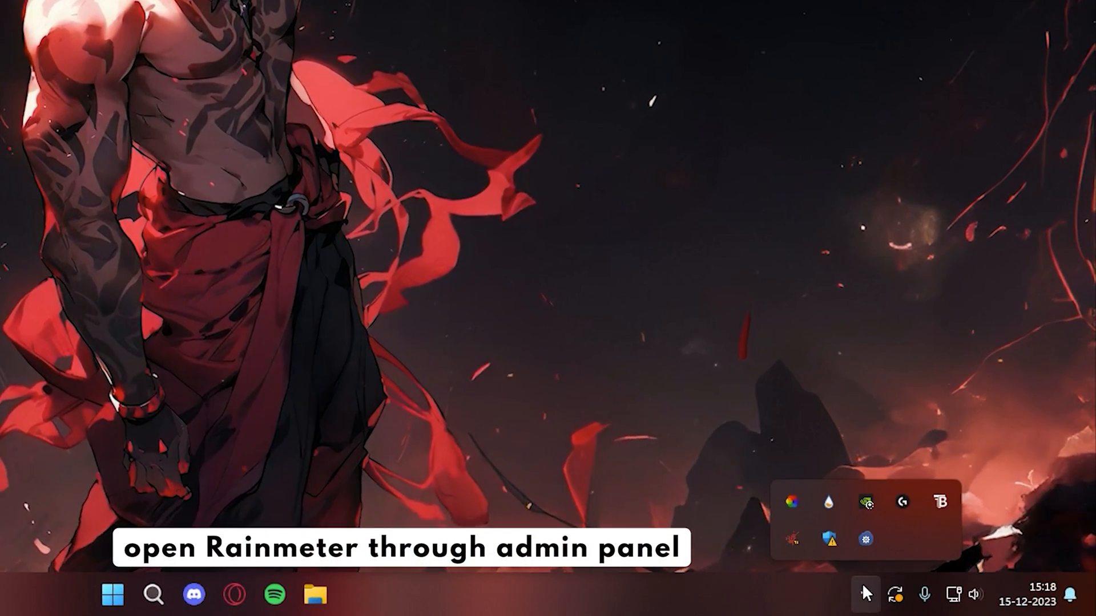
right_click(833, 504)
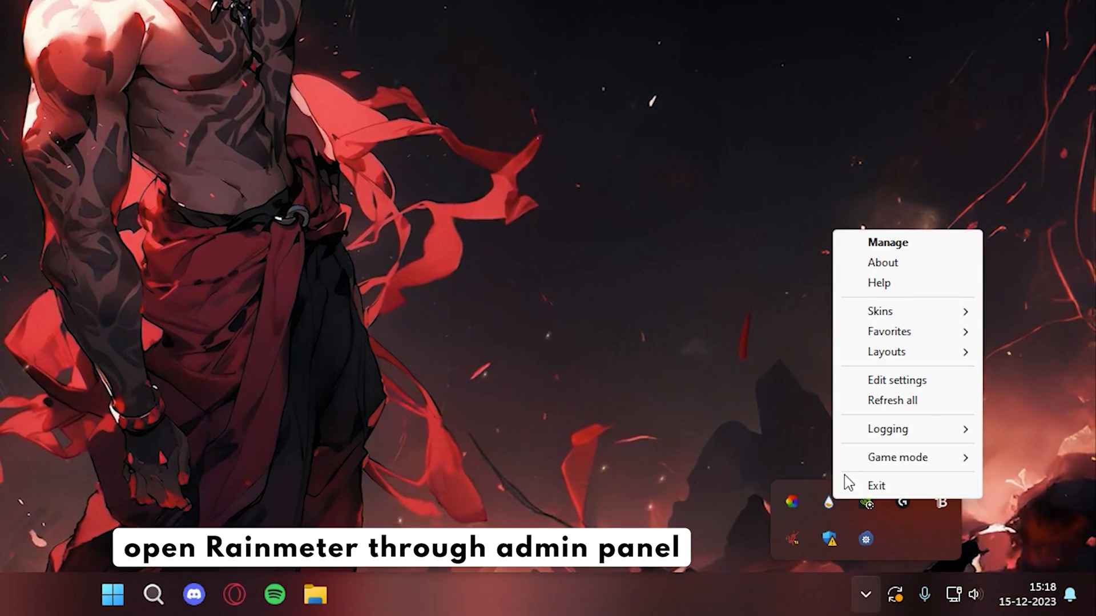
click(887, 243)
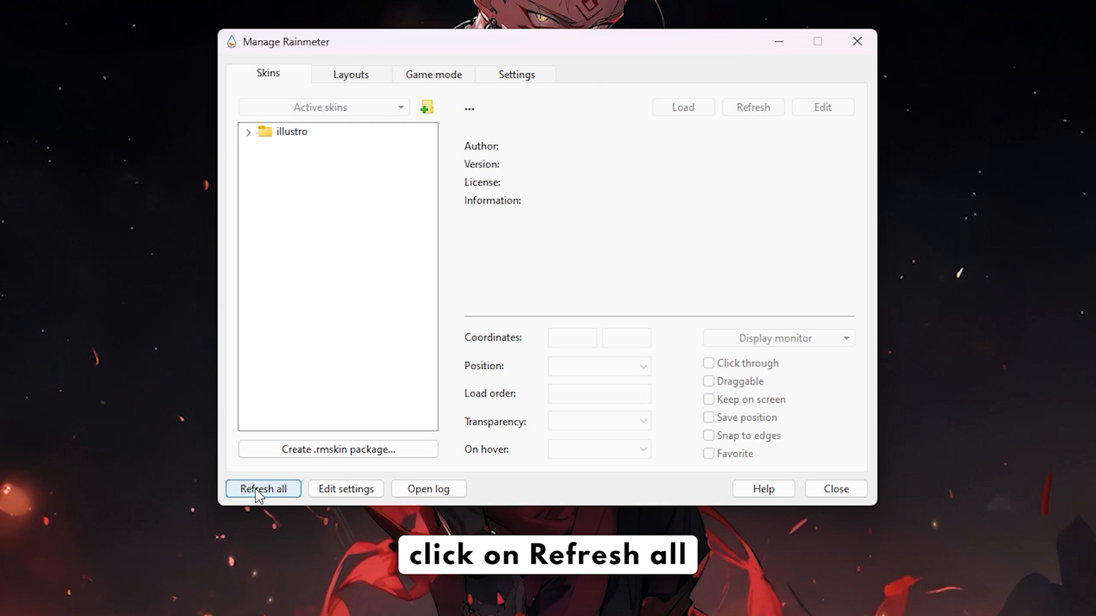
click(255, 488)
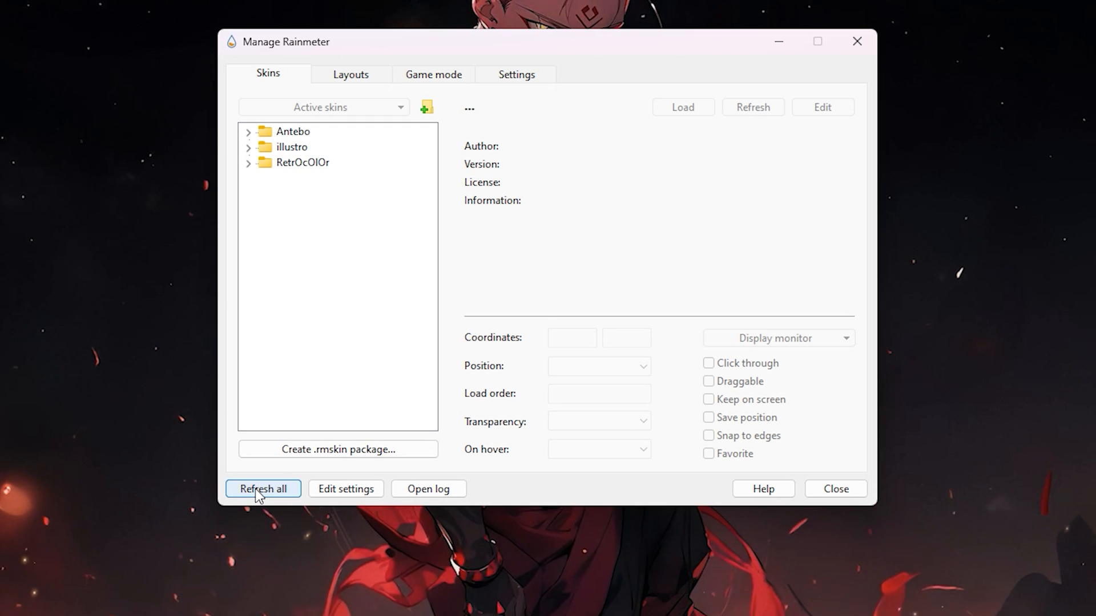
Load Date and Time.ini from the Date and Time folder of the Antebo skin.
right_click(305, 134)
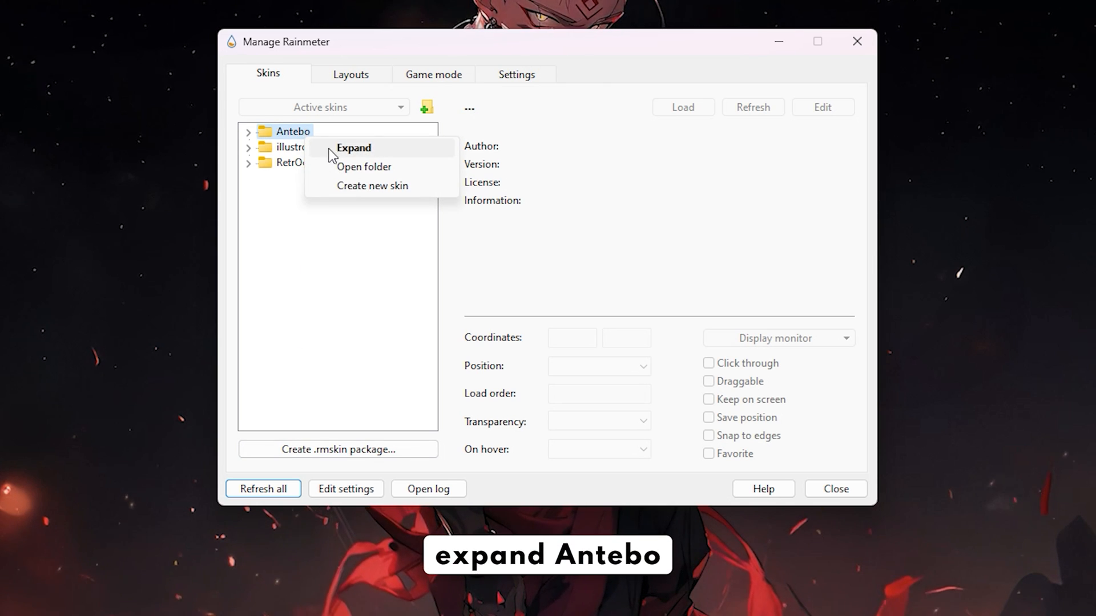
click(374, 151)
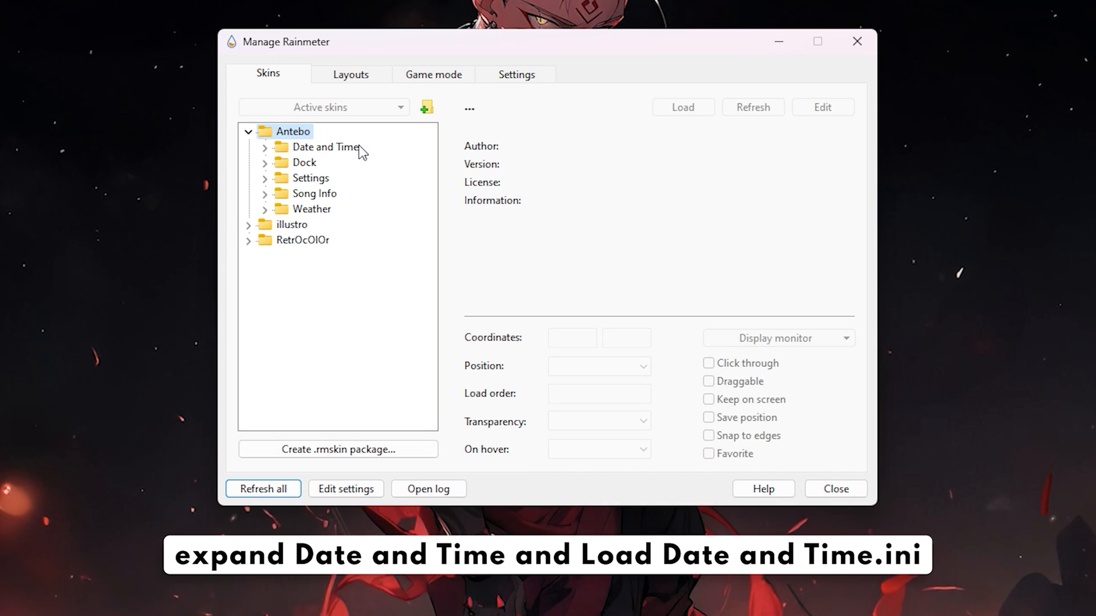
right_click(359, 147)
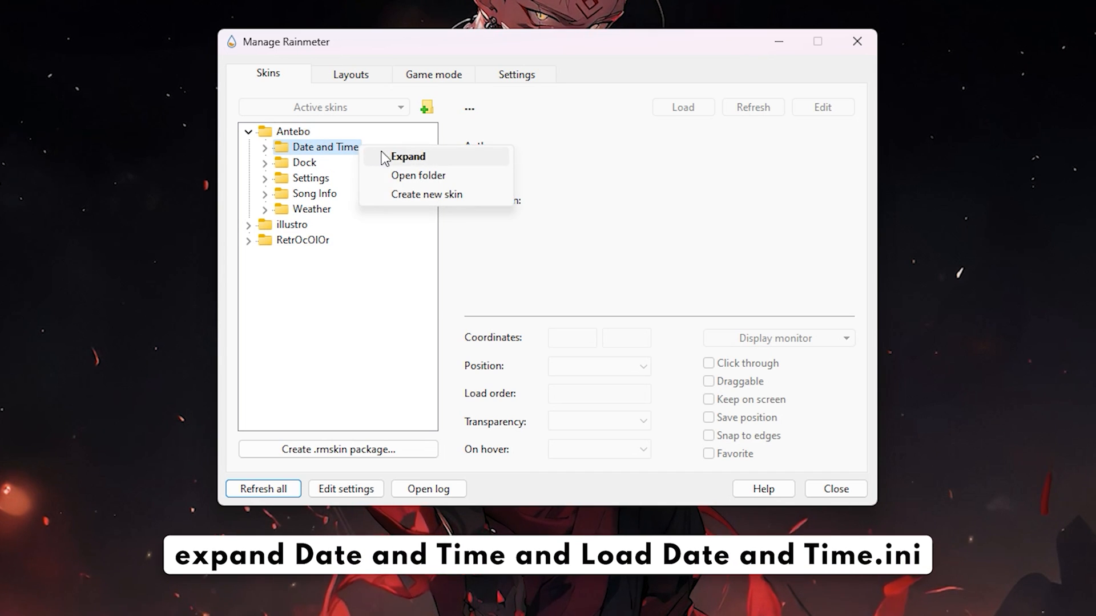
click(437, 159)
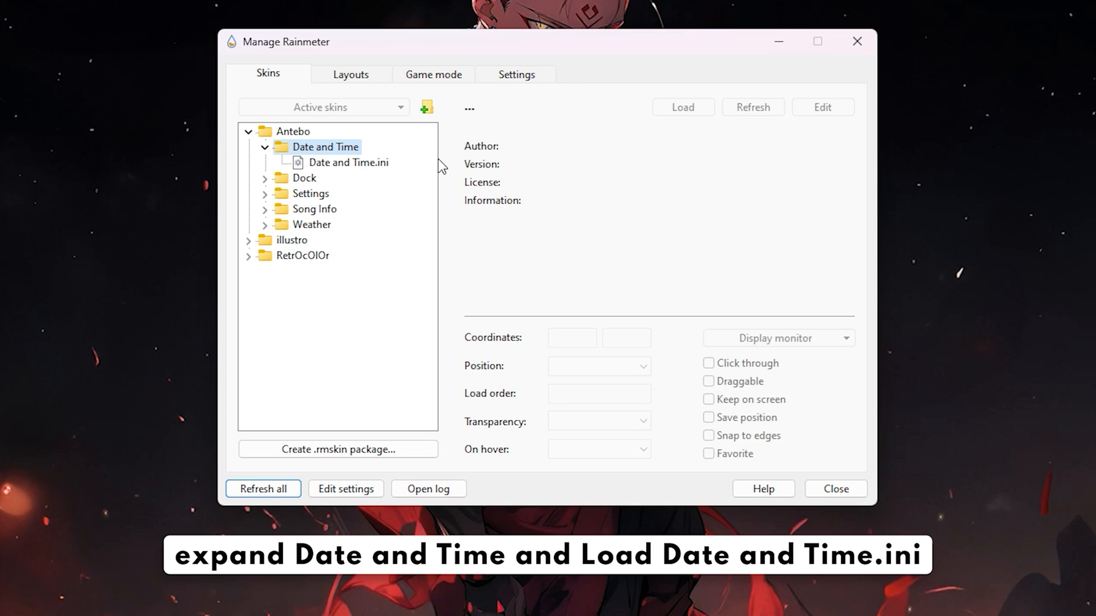
right_click(387, 164)
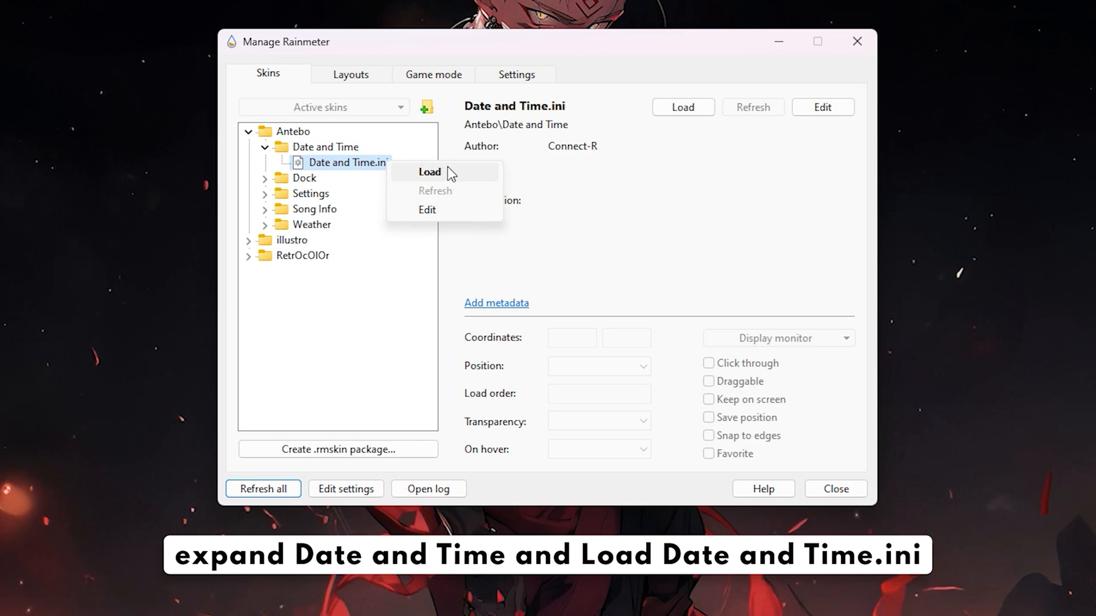
click(429, 172)
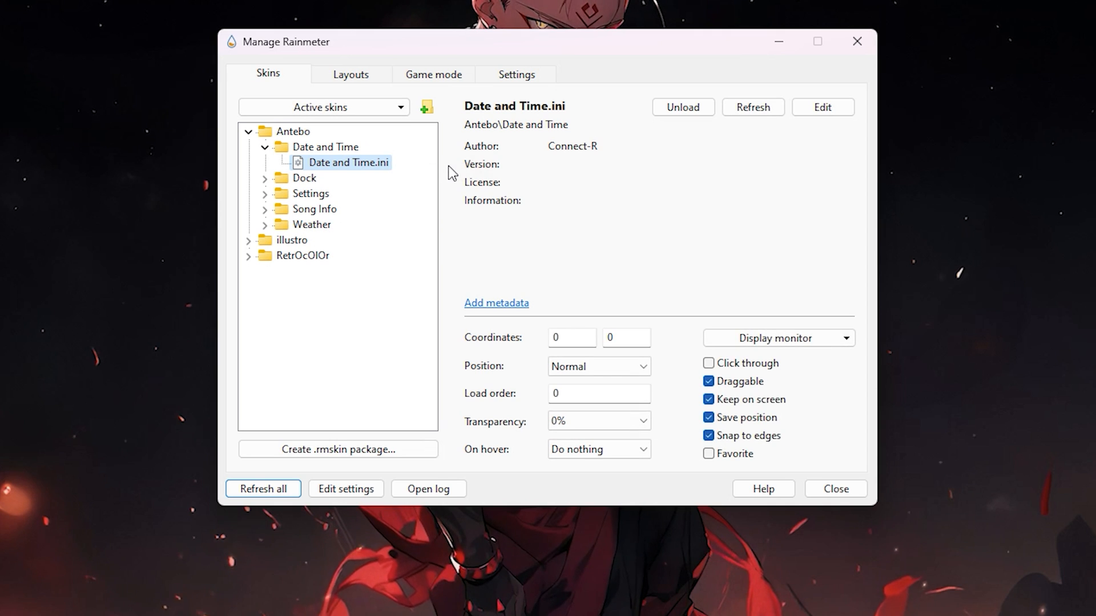
Set the Date and Time skin's coordinates to 337, 64 and its position to On desktop.
drag(579, 337, 548, 340)
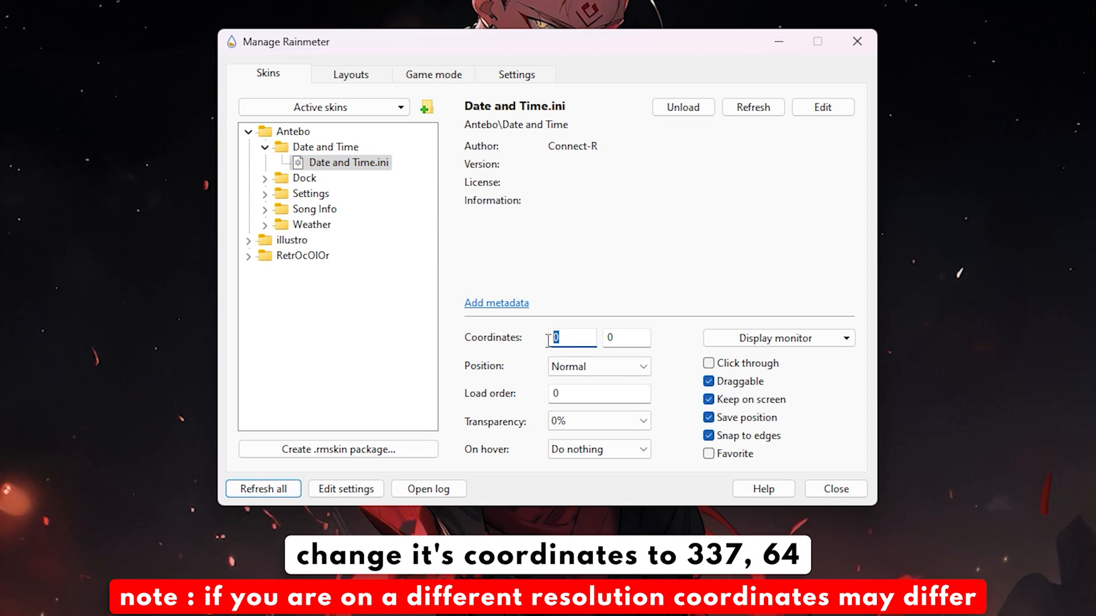
text(337)
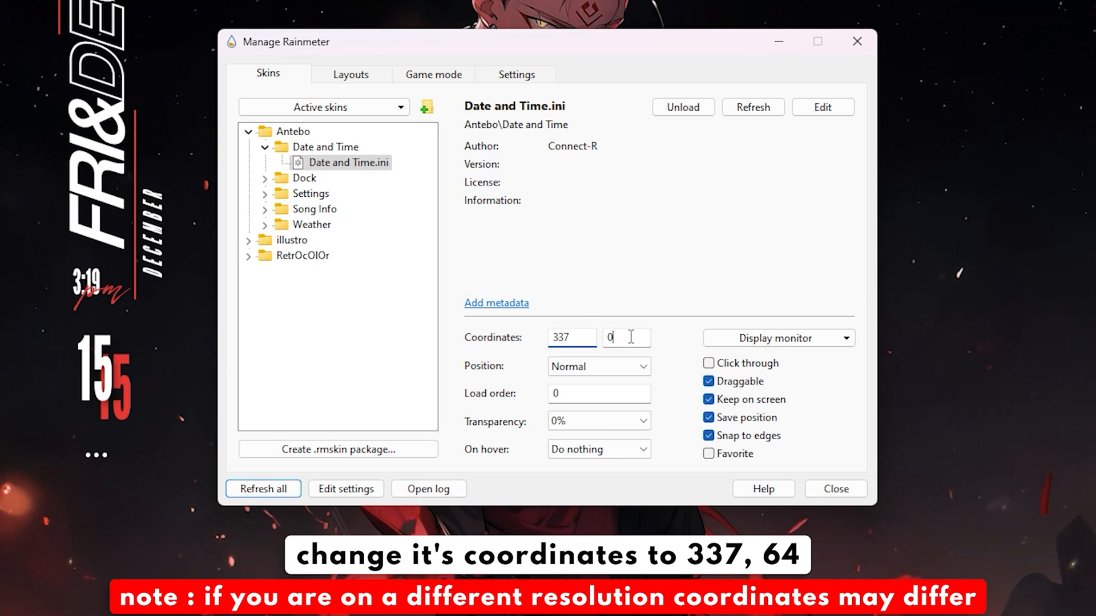
text(64)
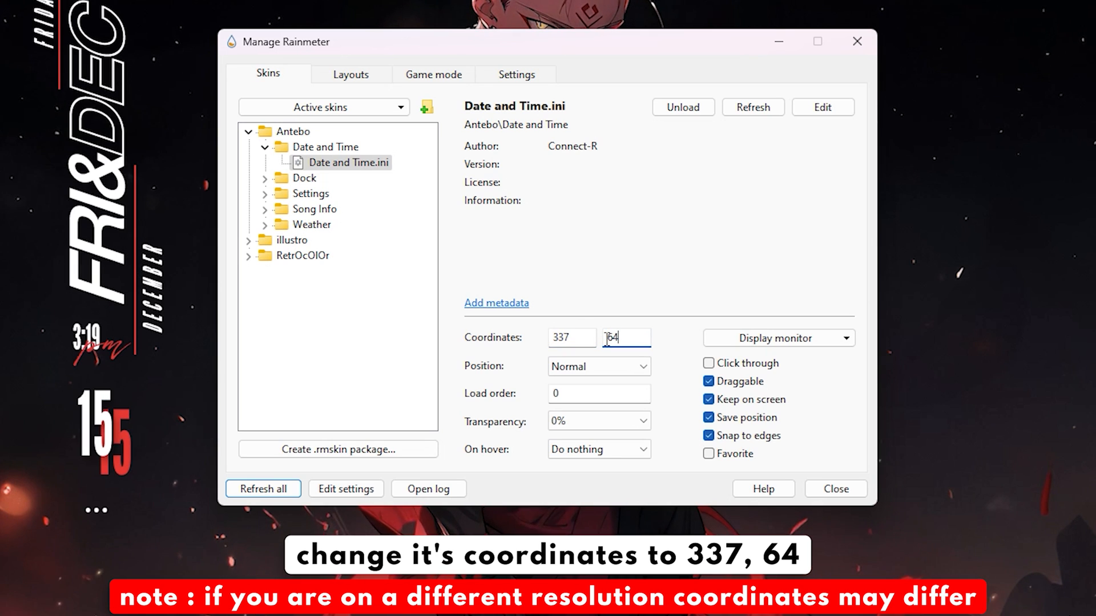
click(605, 365)
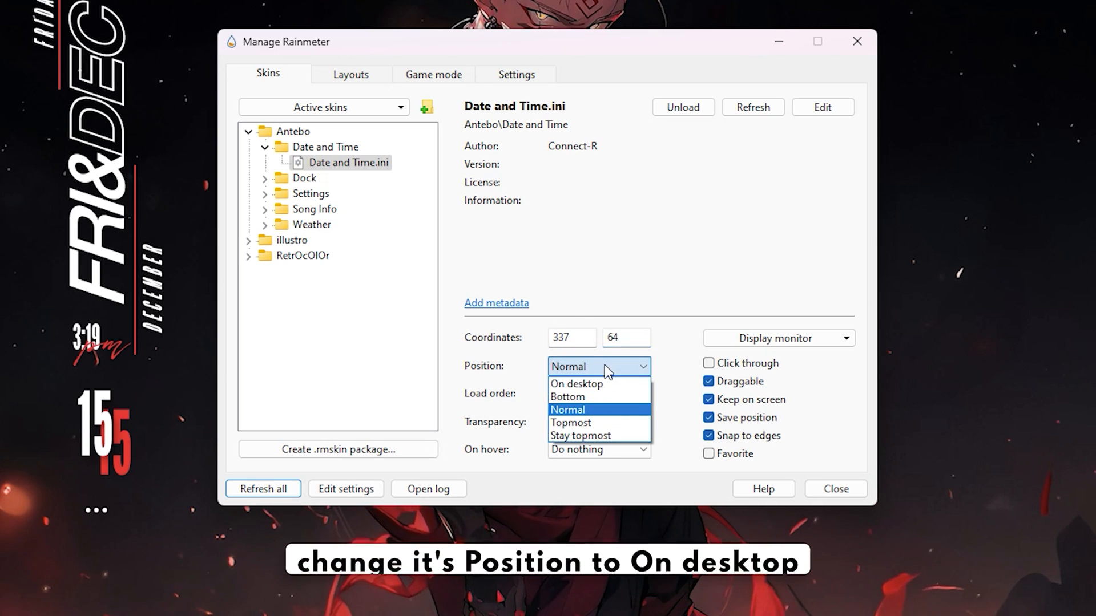
click(605, 383)
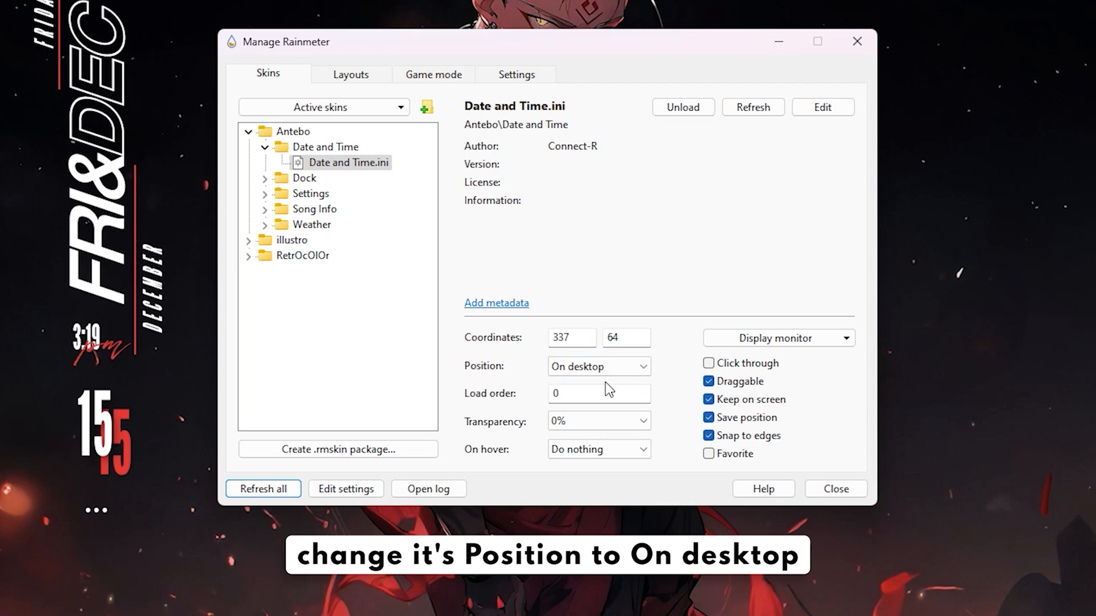
Collapse the Date and Time folder and load Dock.ini from the Dock folder of the Antebo skin.
click(265, 148)
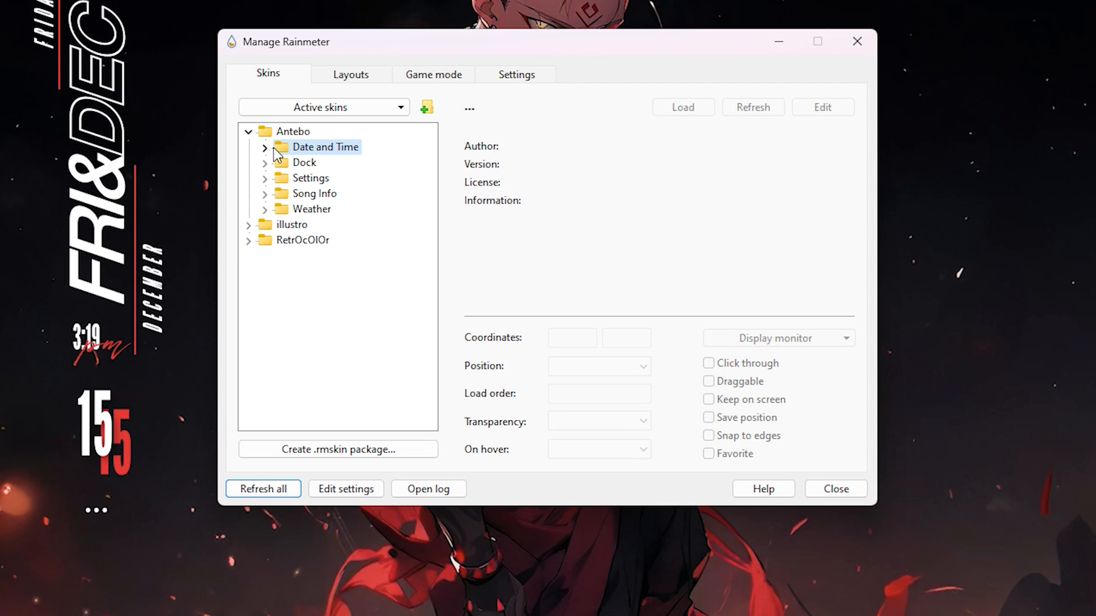
right_click(320, 162)
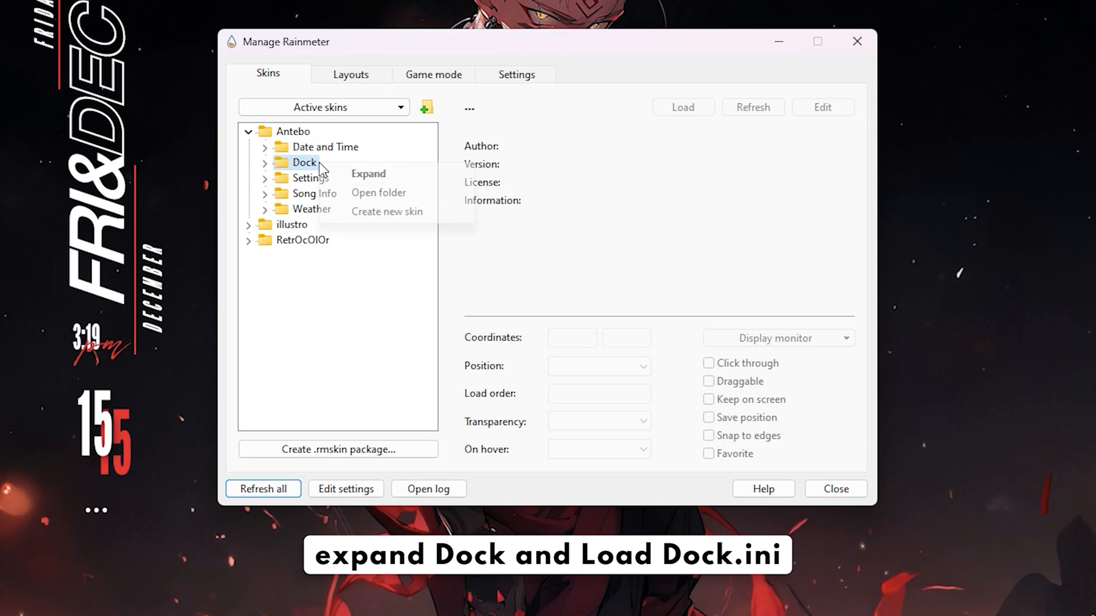
click(392, 171)
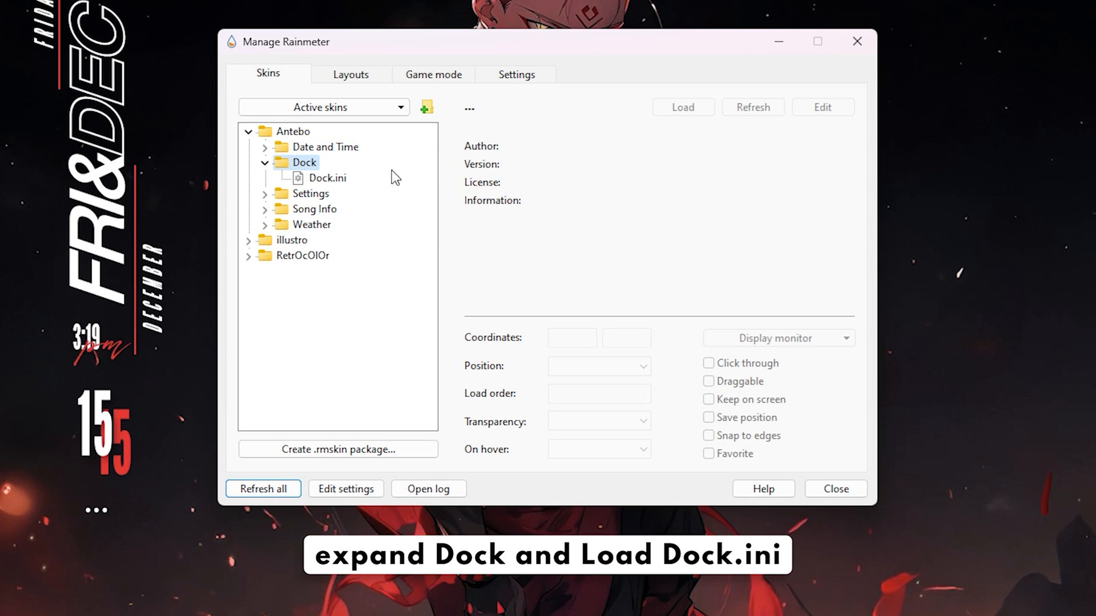
right_click(346, 174)
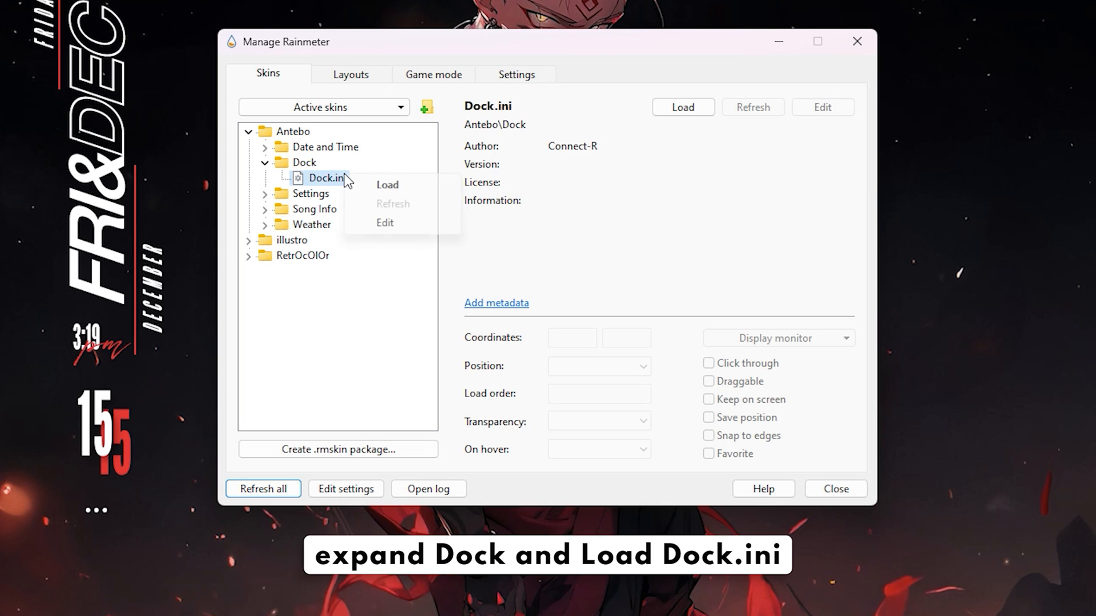
click(392, 184)
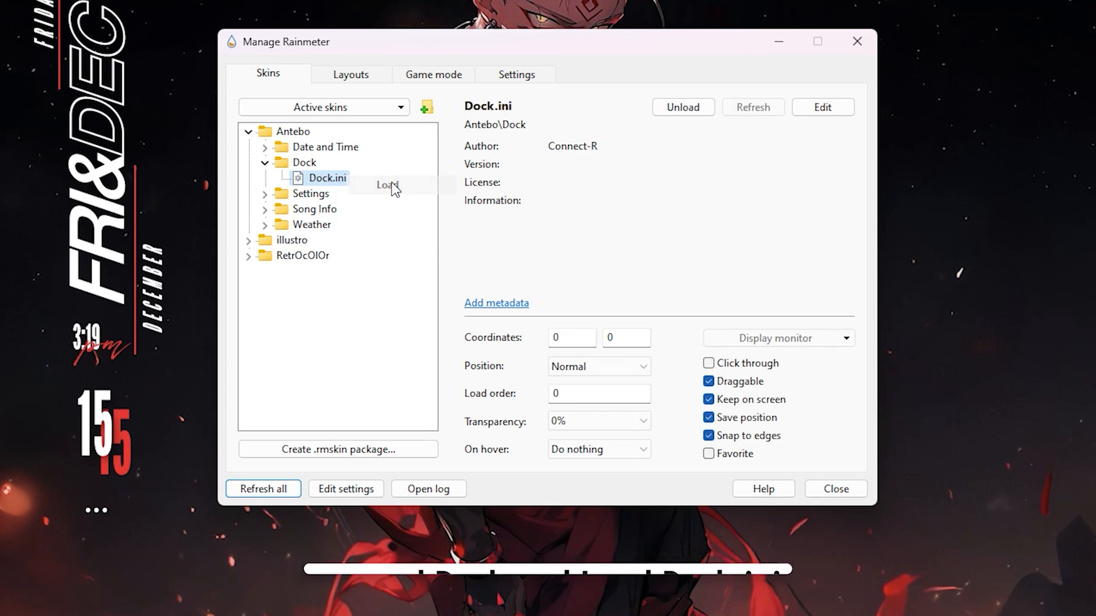
Set the Dock skin's coordinates to 317, 796 and its position to On desktop.
double_click(572, 335)
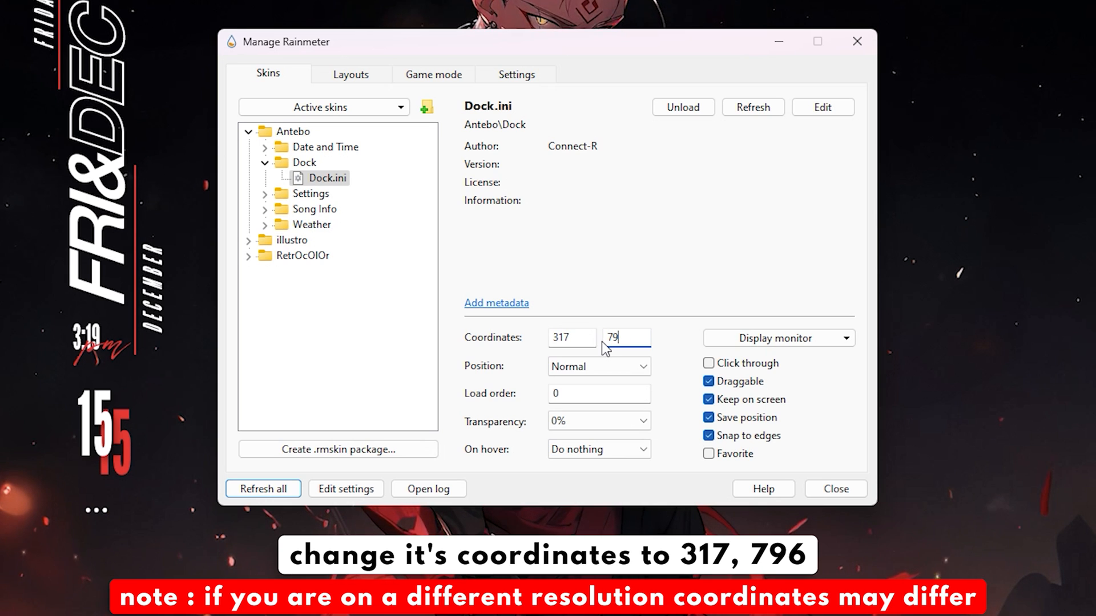
click(601, 342)
text(796)
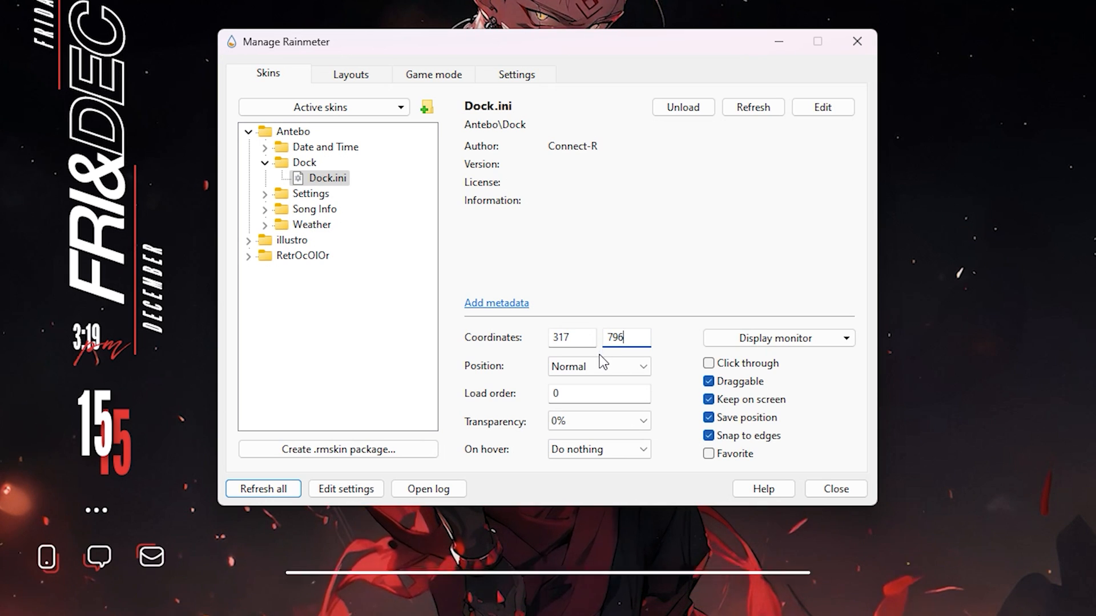
click(597, 362)
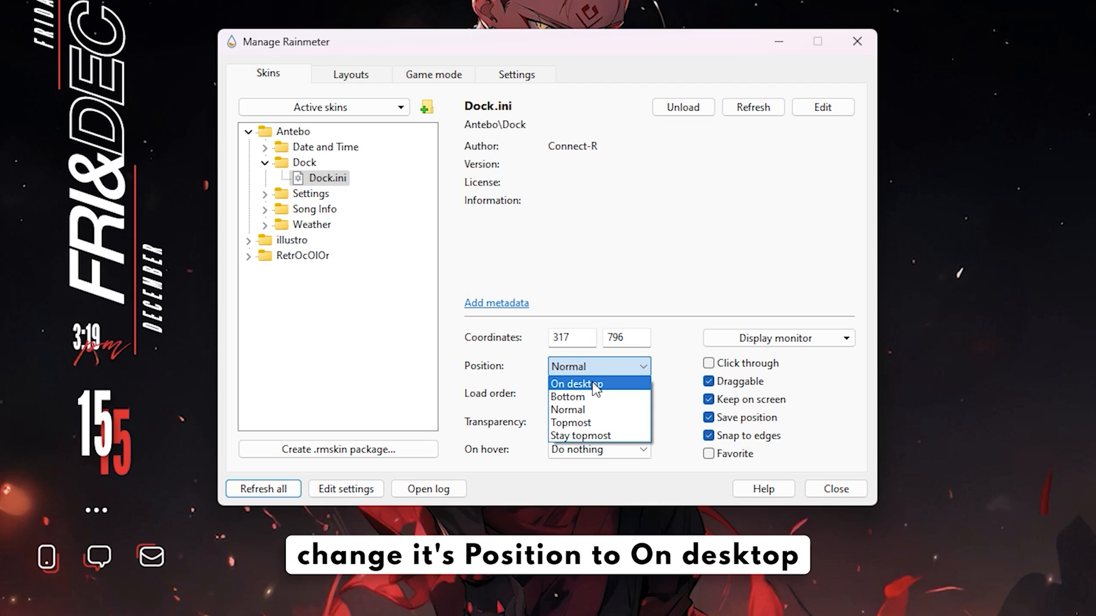
click(594, 384)
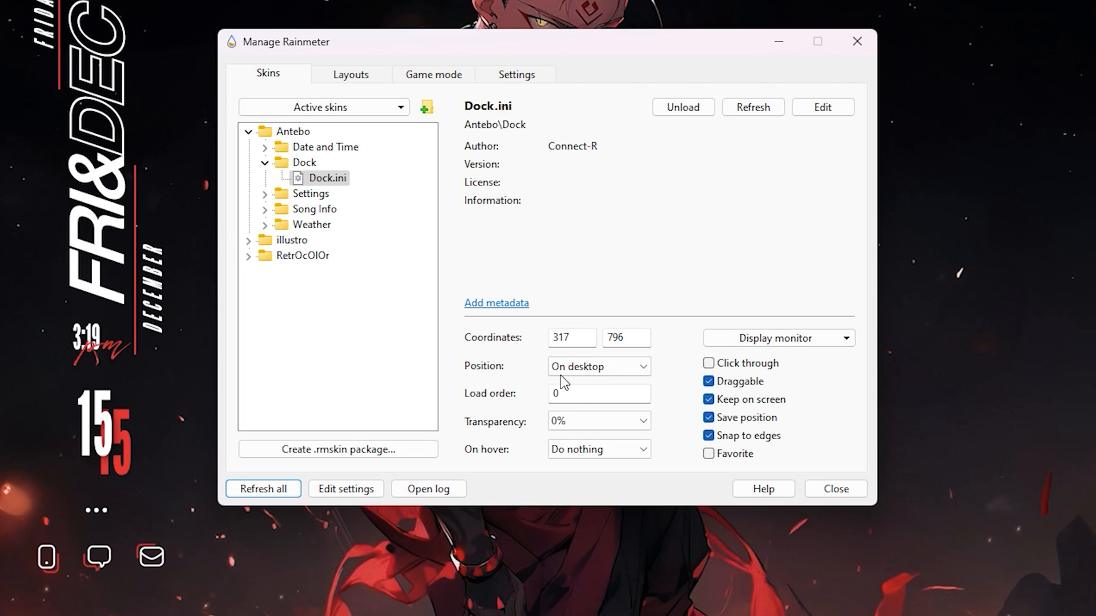
Collapse the Dock folder and load Song Info.ini from the Song Info folder of the Antebo skin.
click(265, 163)
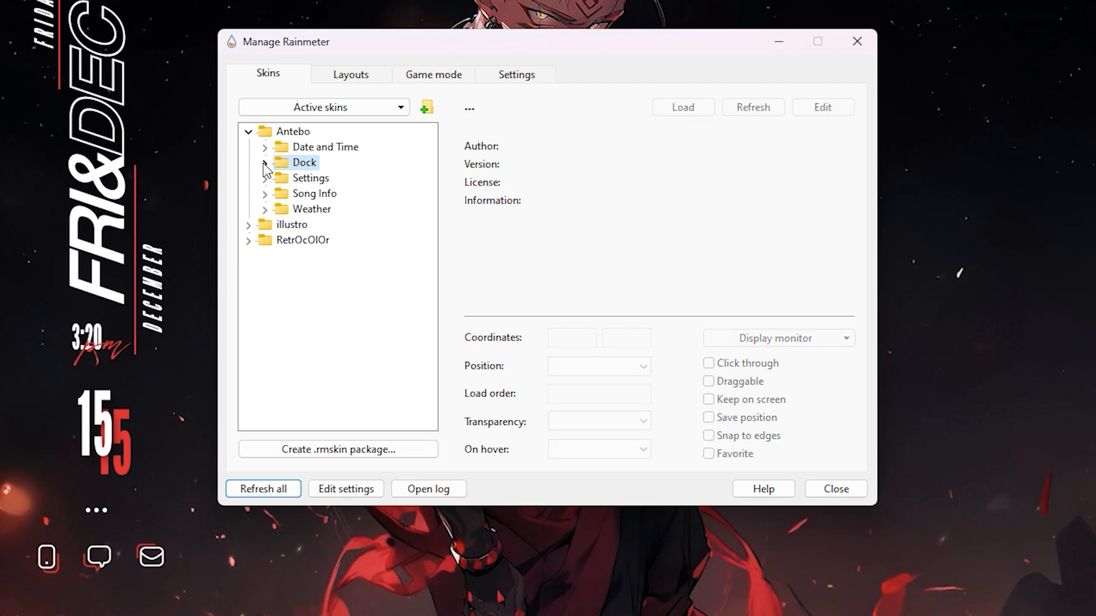
right_click(338, 197)
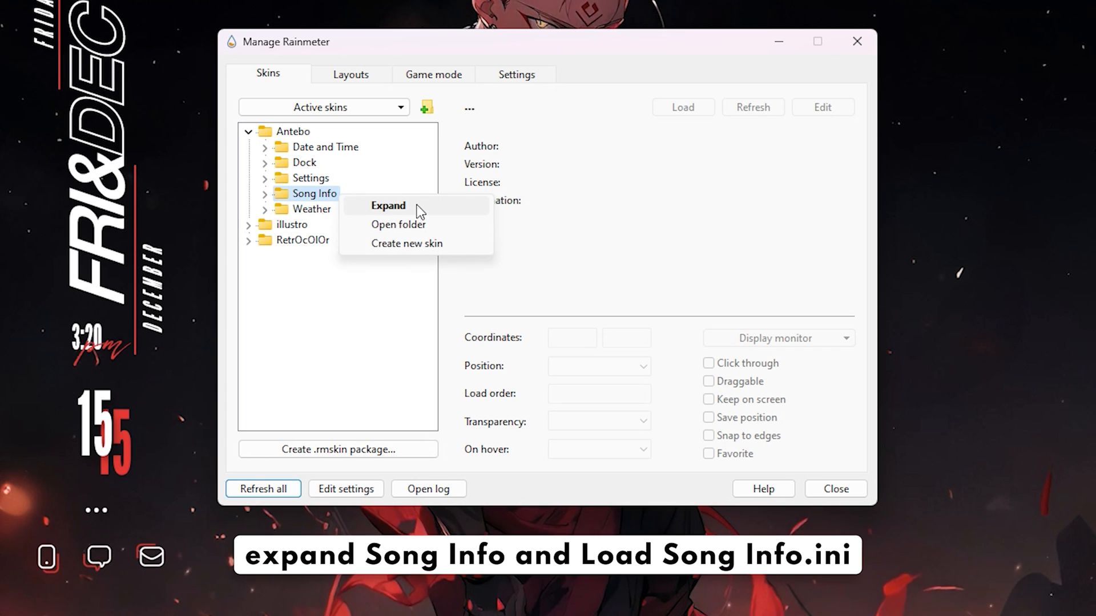
click(420, 212)
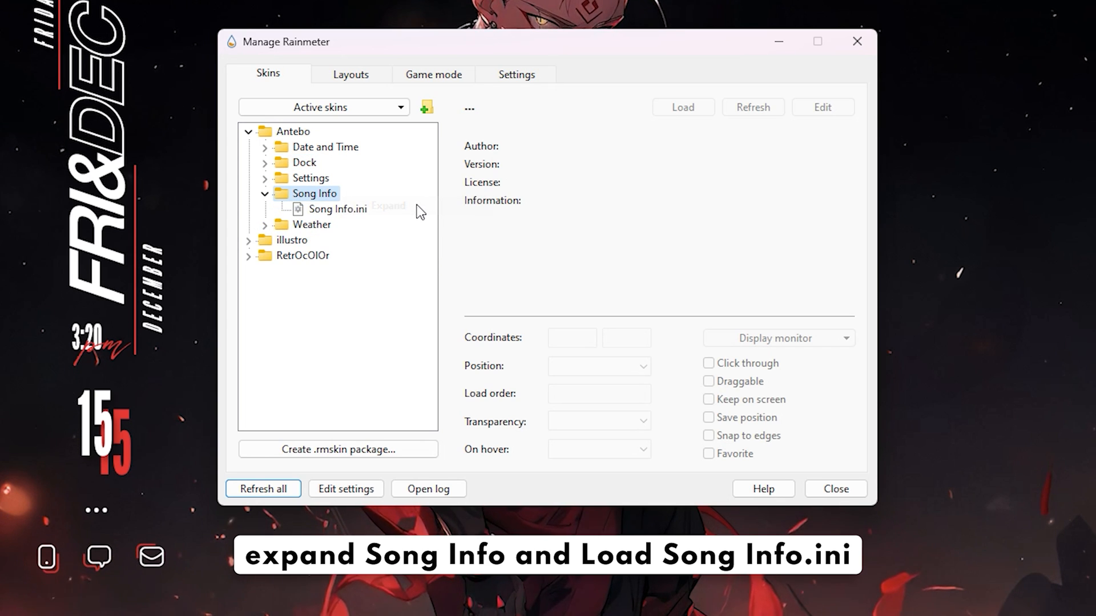
right_click(363, 210)
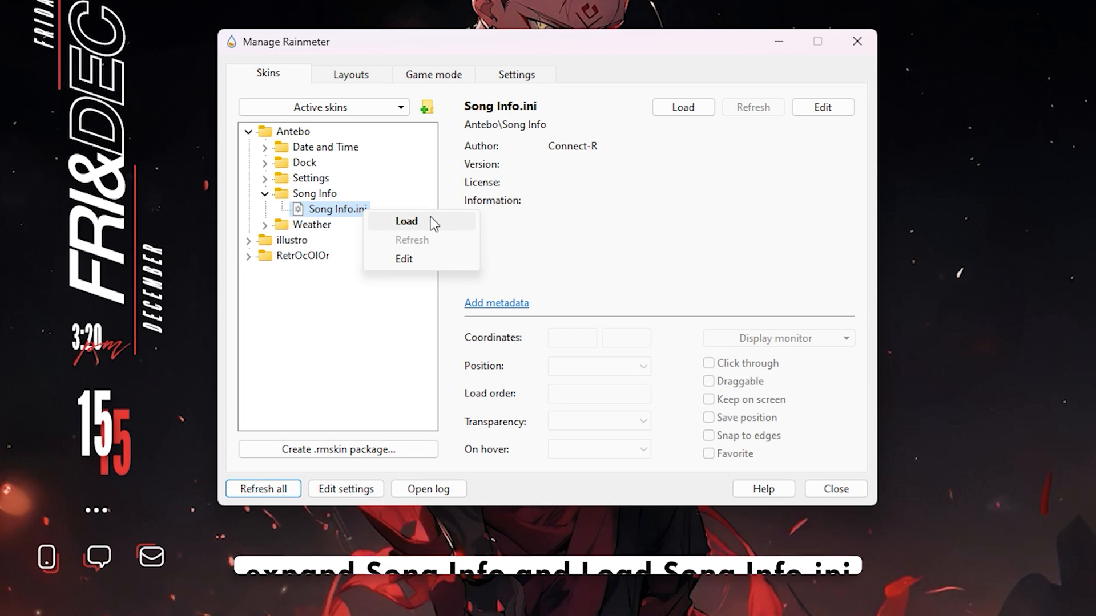
click(431, 220)
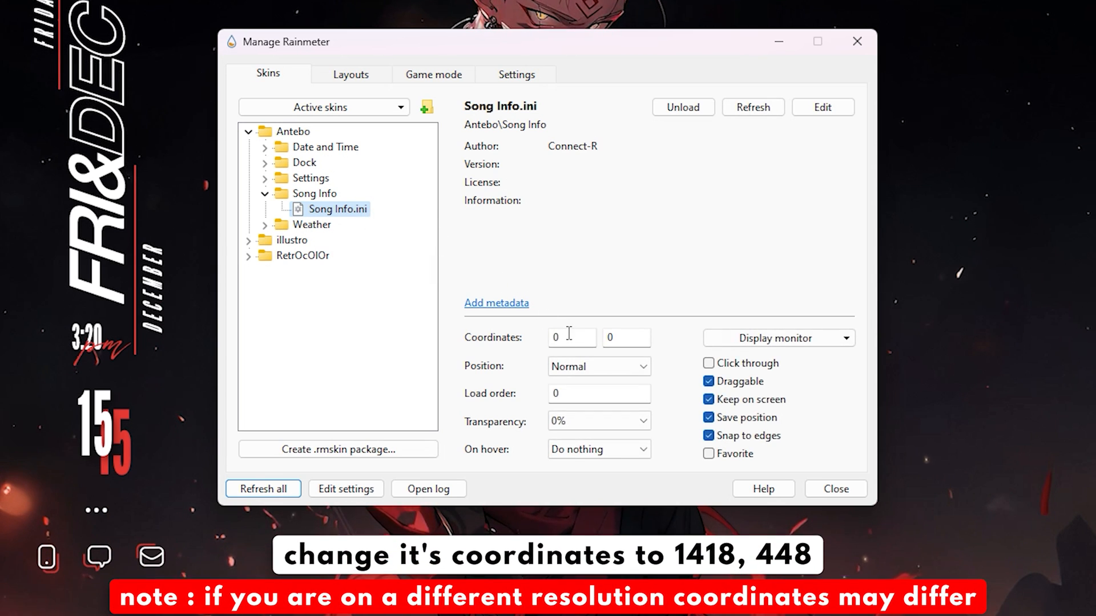
Set the Song Info skin's coordinates to 1418, 448 and its position to On desktop.
double_click(551, 336)
text(14)
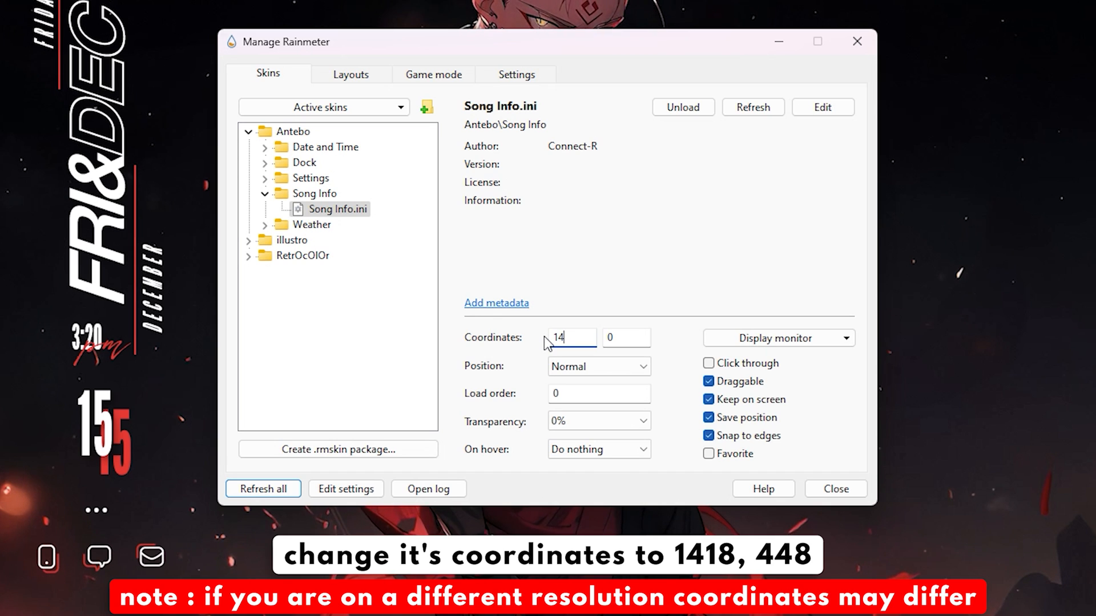
text(18)
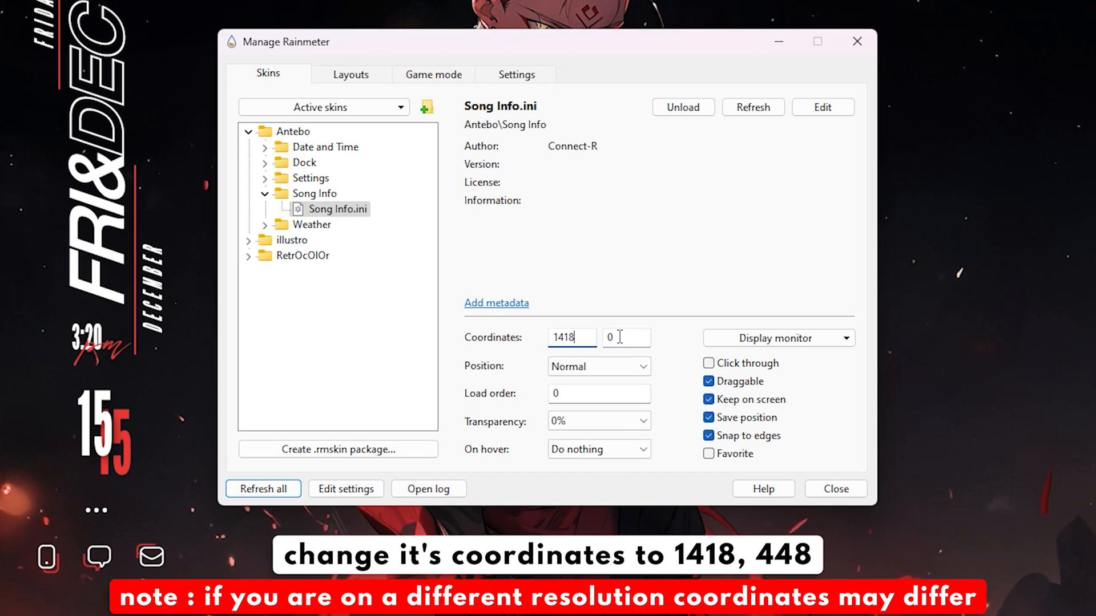
click(605, 343)
text(4)
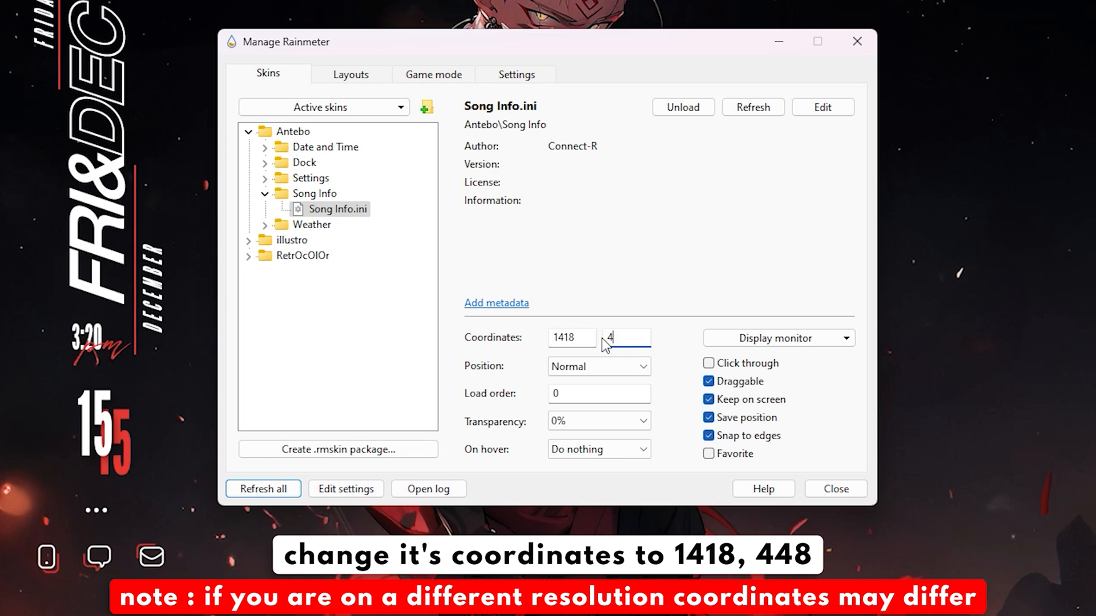
text(48)
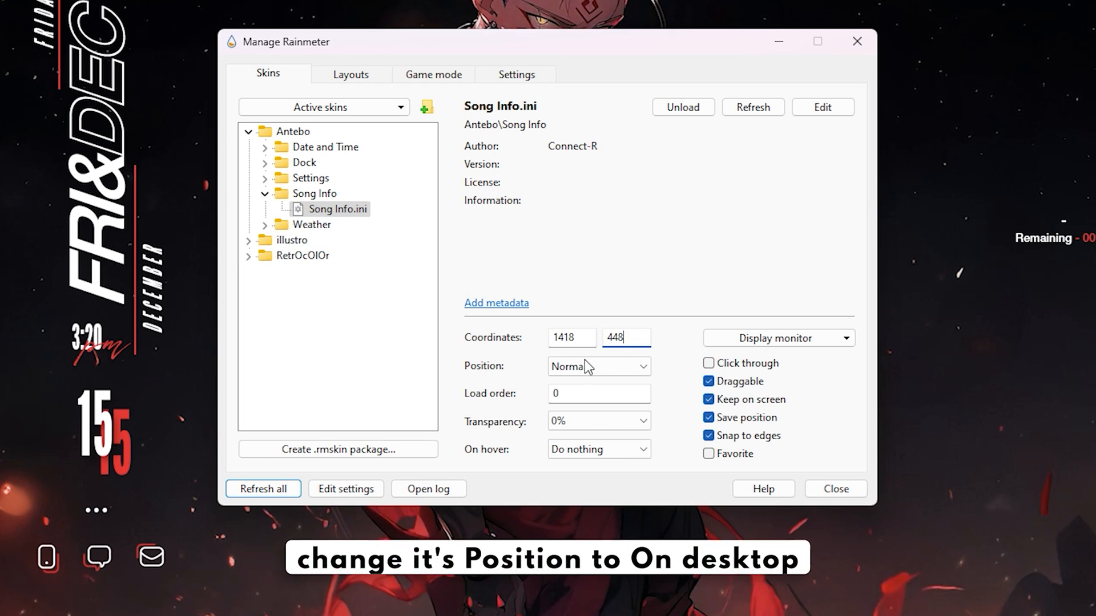
click(586, 365)
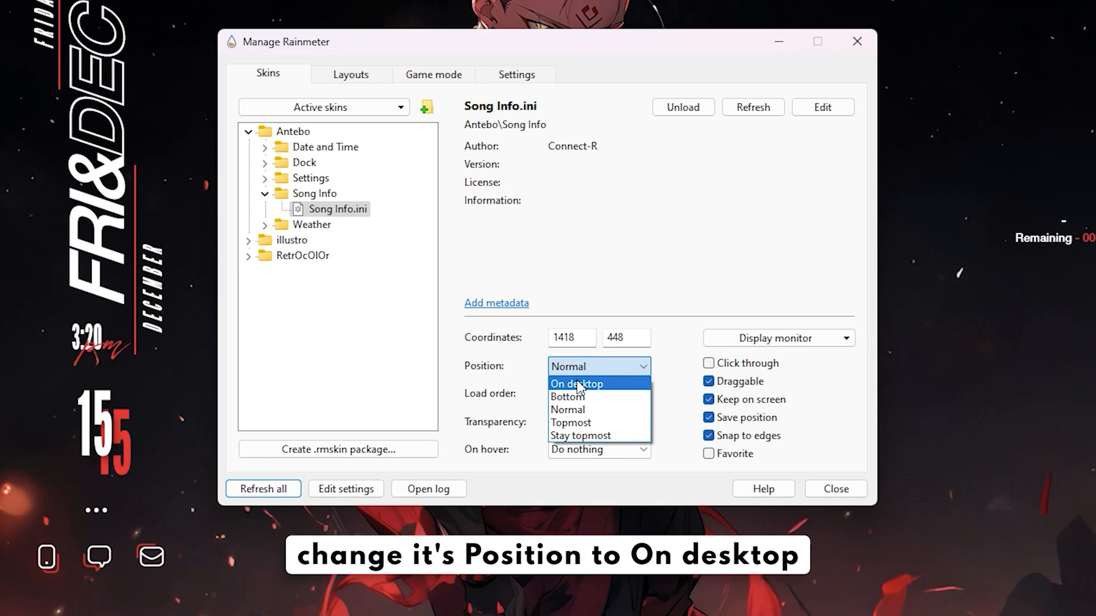
click(579, 386)
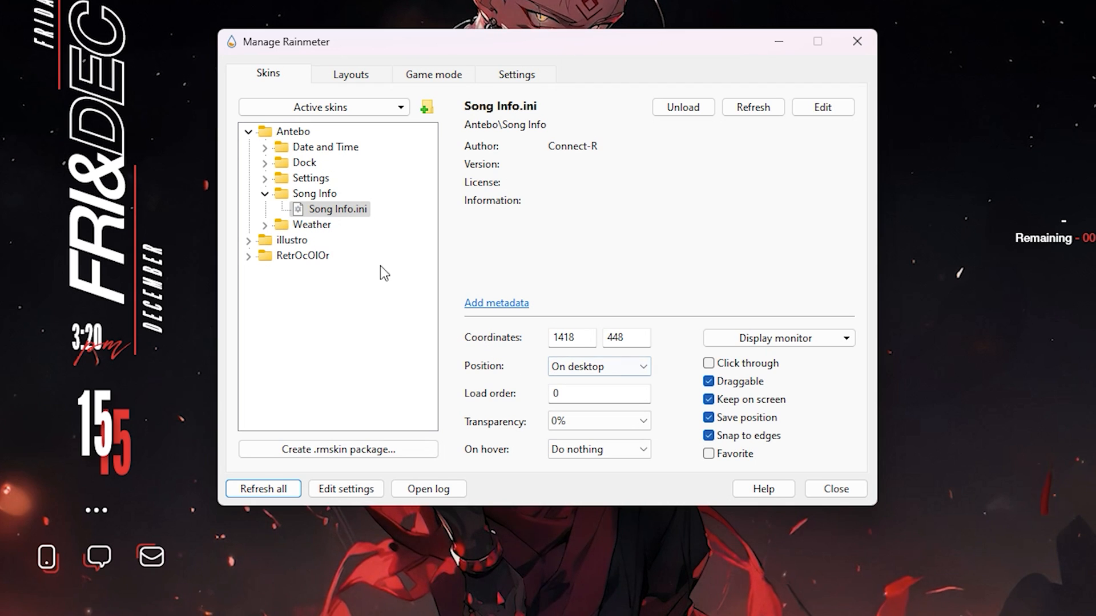
Collapse the Antebo folder and load Visualizer.ini from the Visualizer folder of the RetrOcOlOr skin.
click(250, 133)
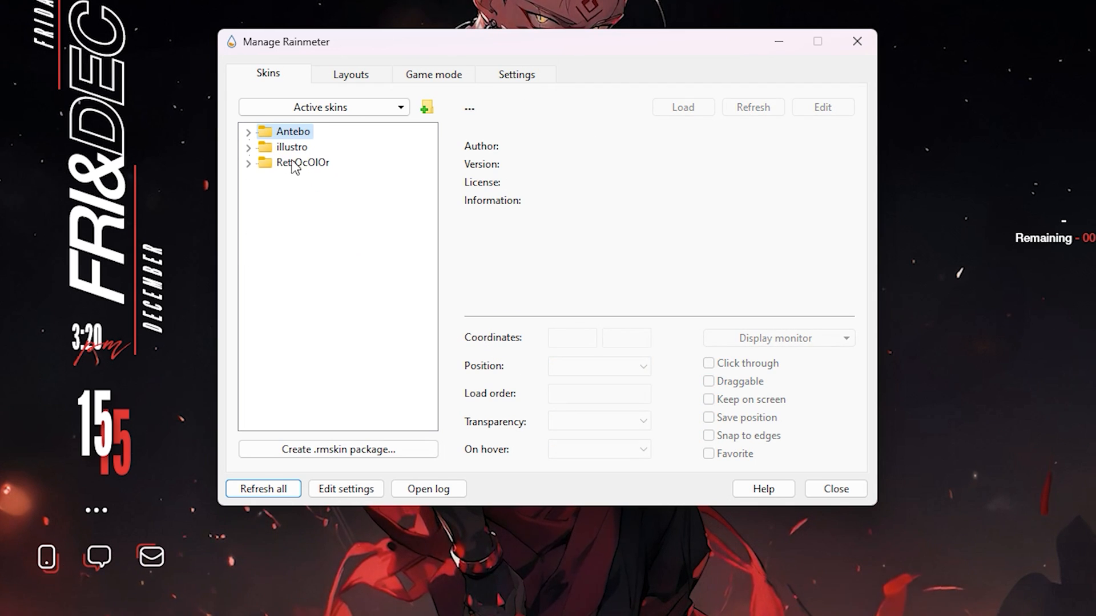
right_click(331, 164)
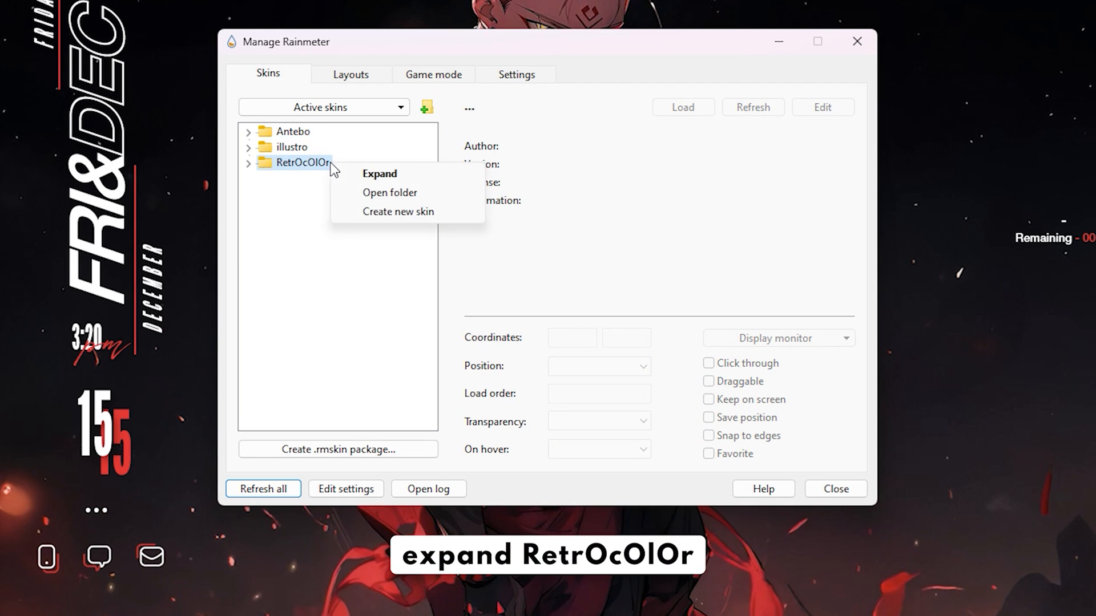
click(410, 173)
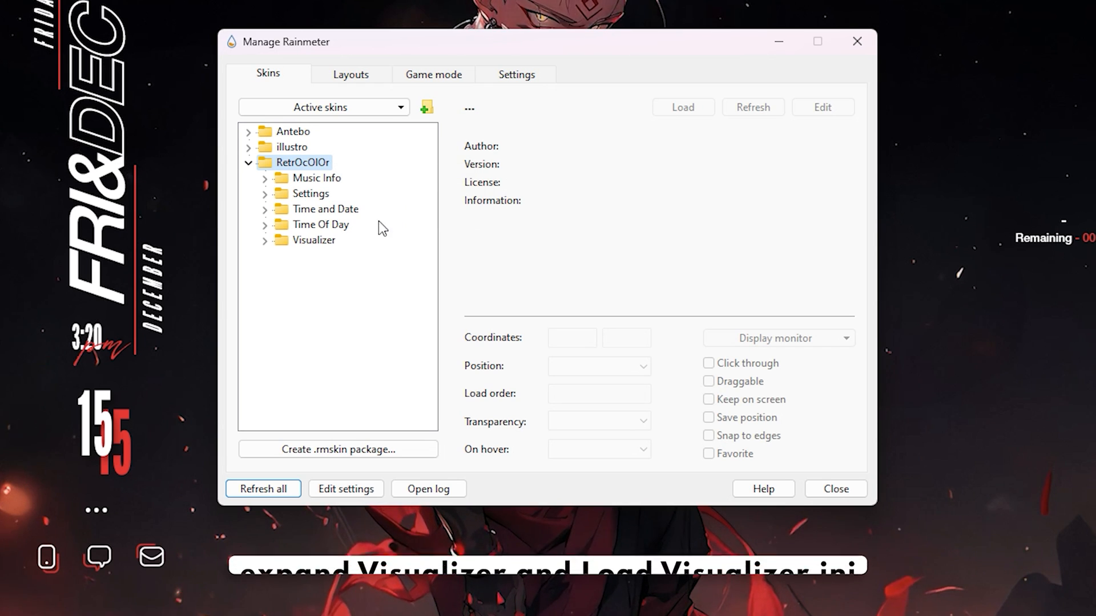
right_click(337, 244)
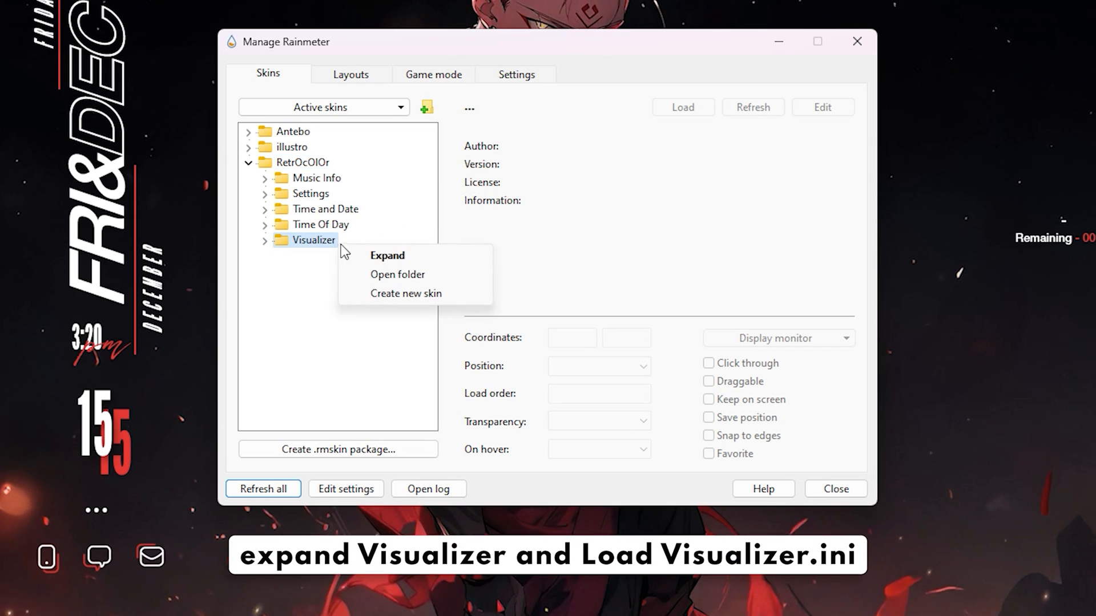
click(412, 256)
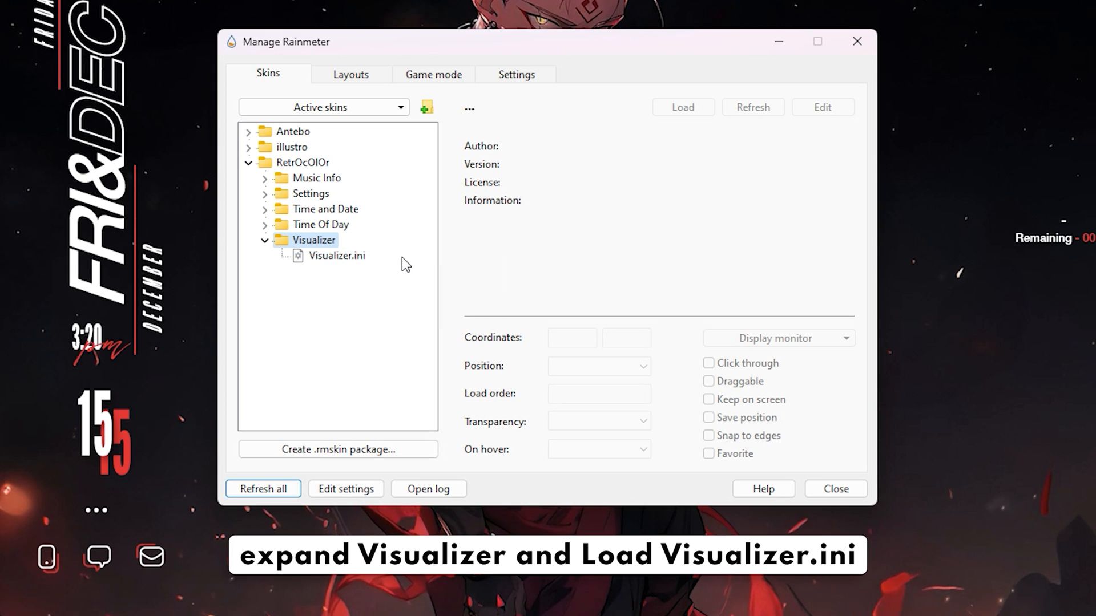
click(368, 256)
right_click(369, 255)
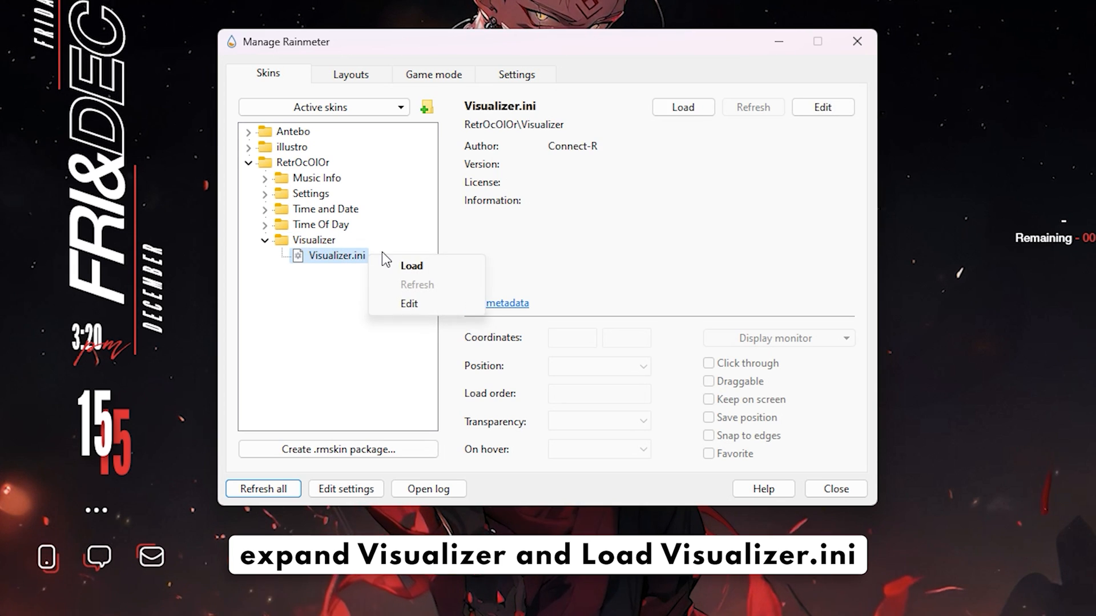
click(427, 265)
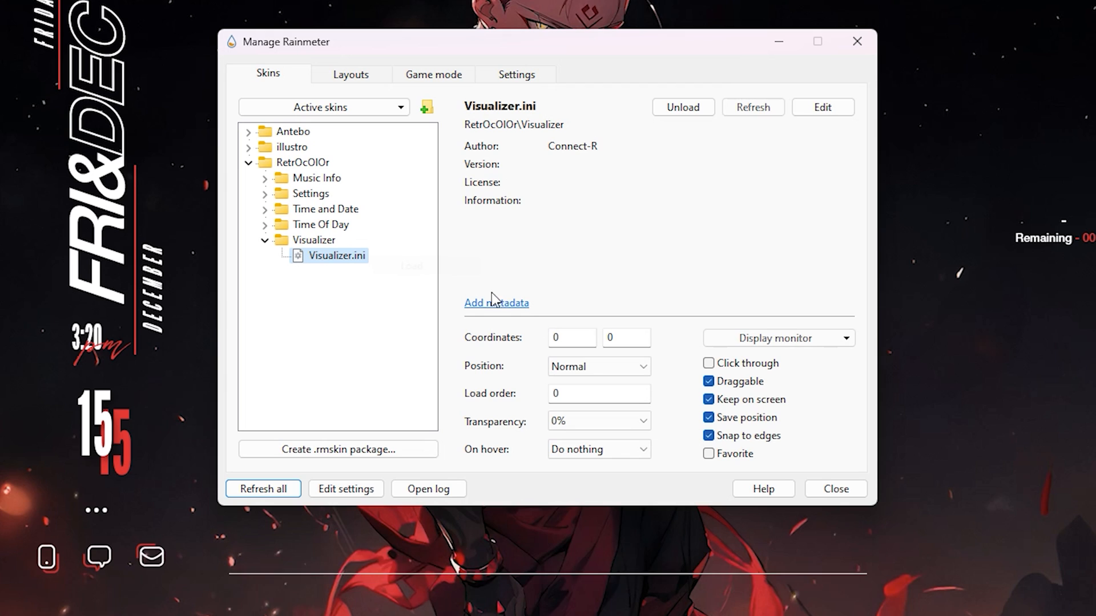
Set the Visualizer skin's coordinates to 1433, 369 and its position to On desktop, then close the Manage Rainmeter window.
click(569, 335)
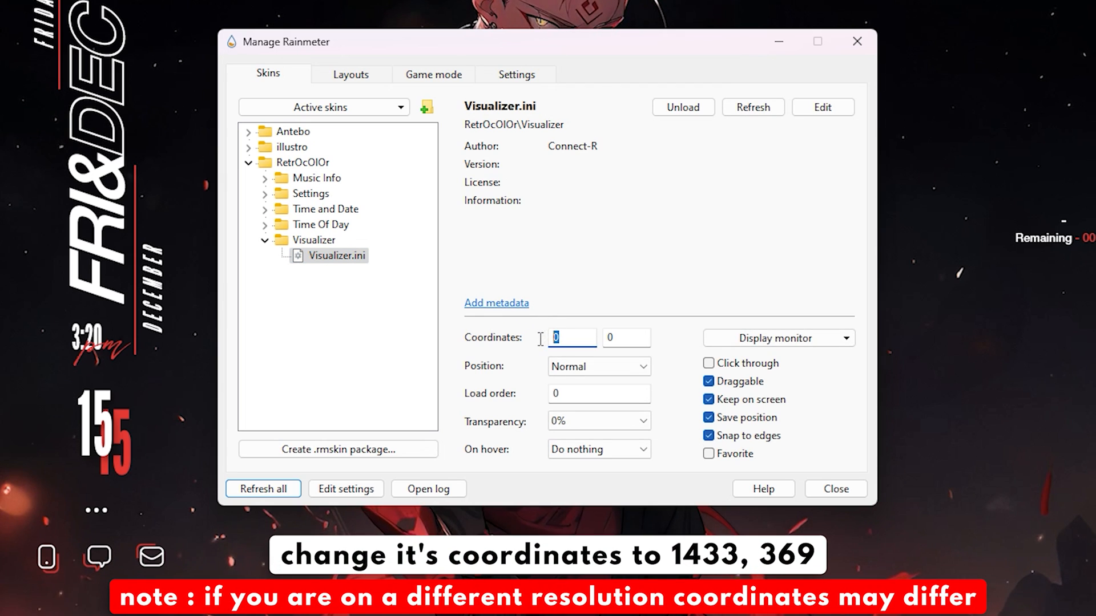
text(14)
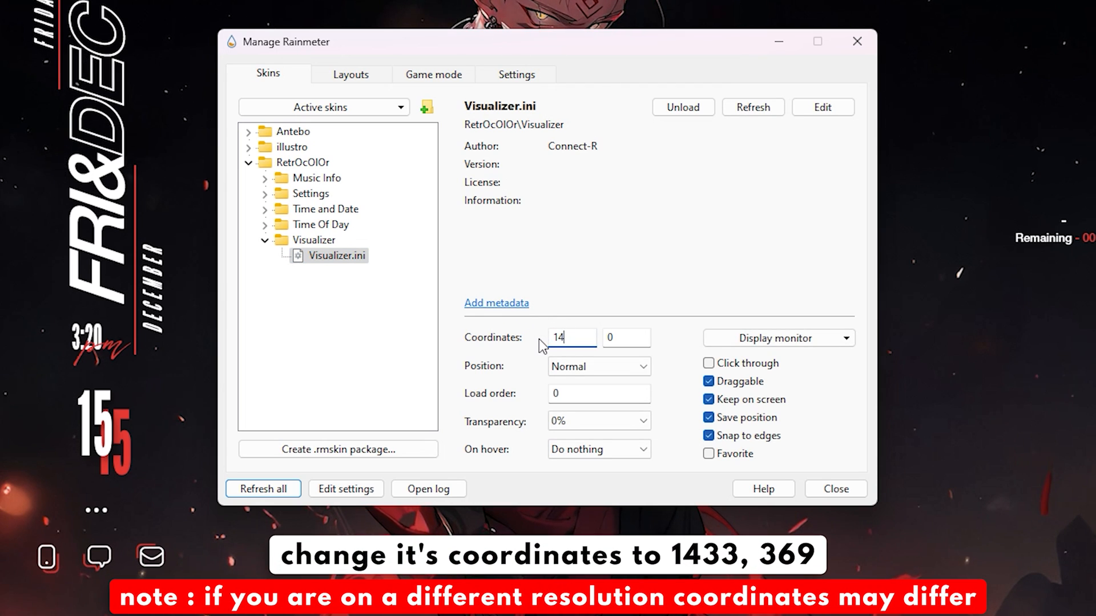
text(33)
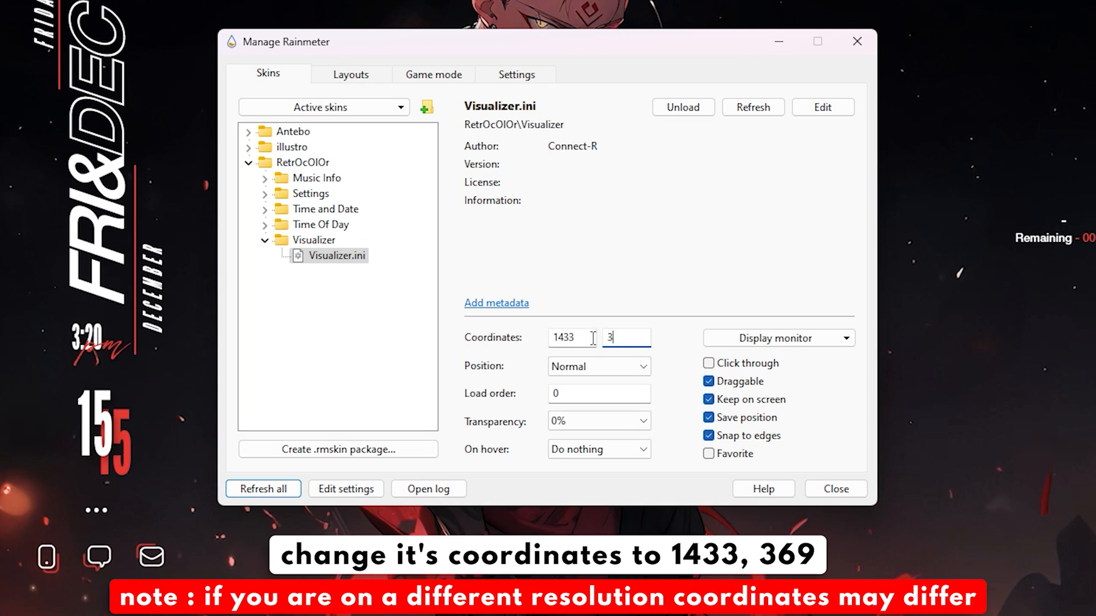
text(369)
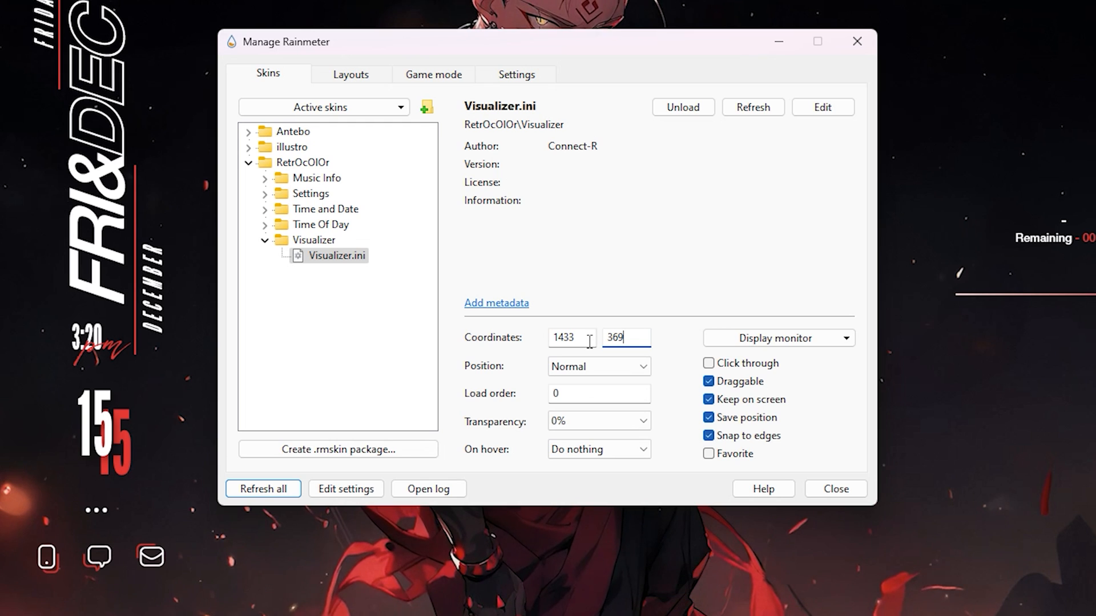
click(584, 366)
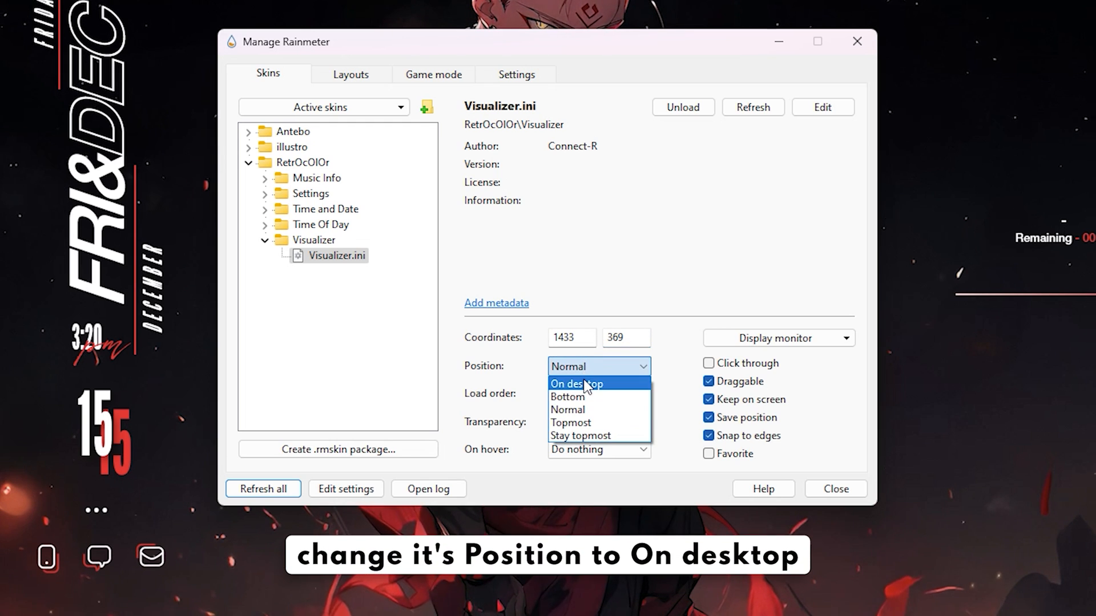
click(585, 384)
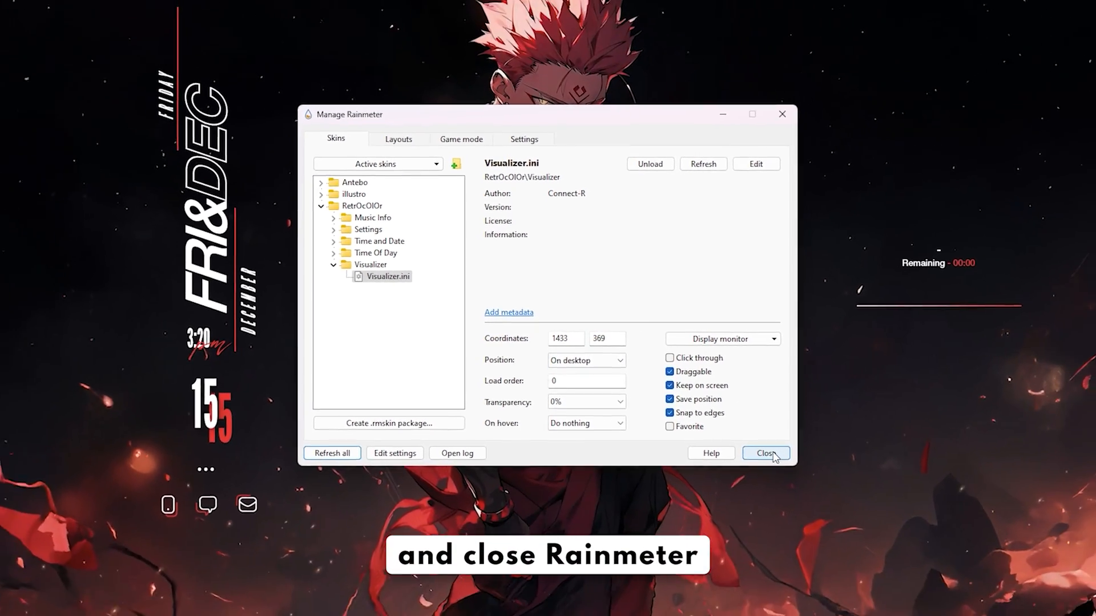
click(773, 455)
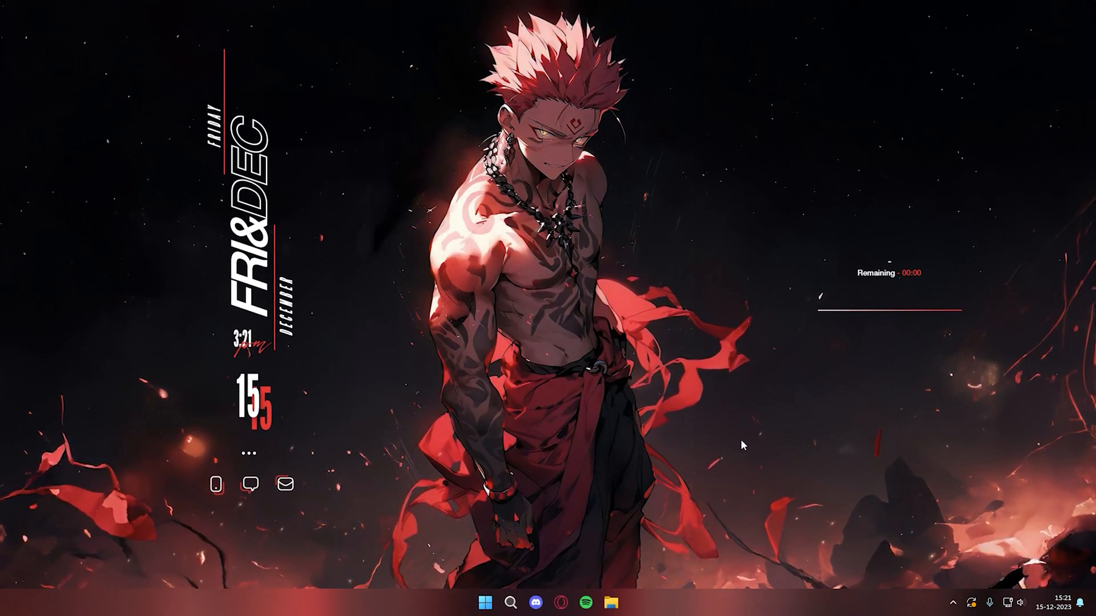
Open Spotify, play the song Kaikai Kitan and minimize the Spotify window.
click(593, 607)
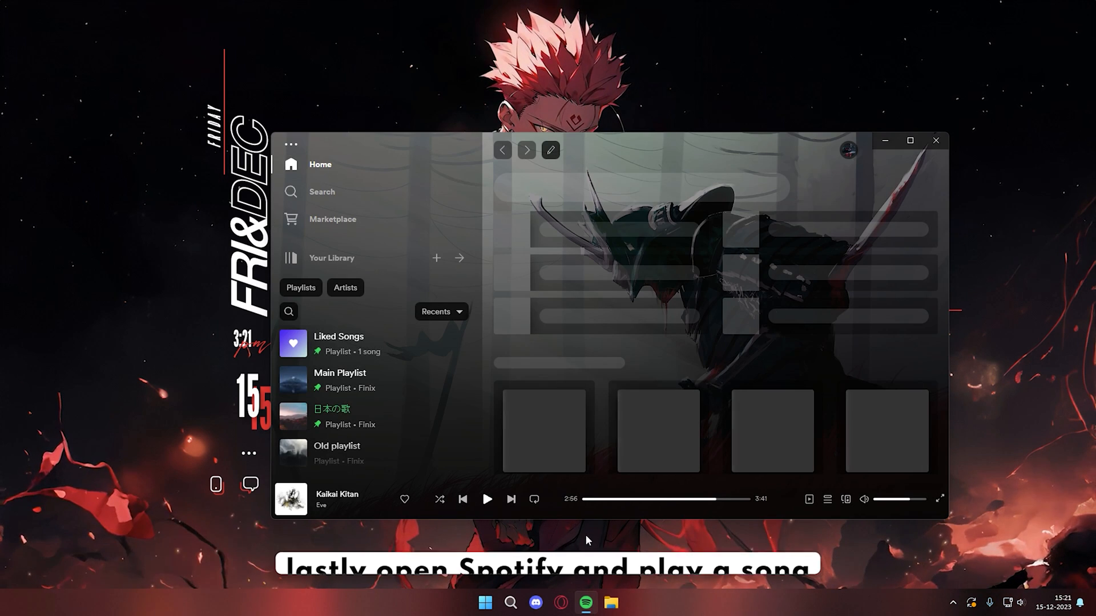
click(486, 500)
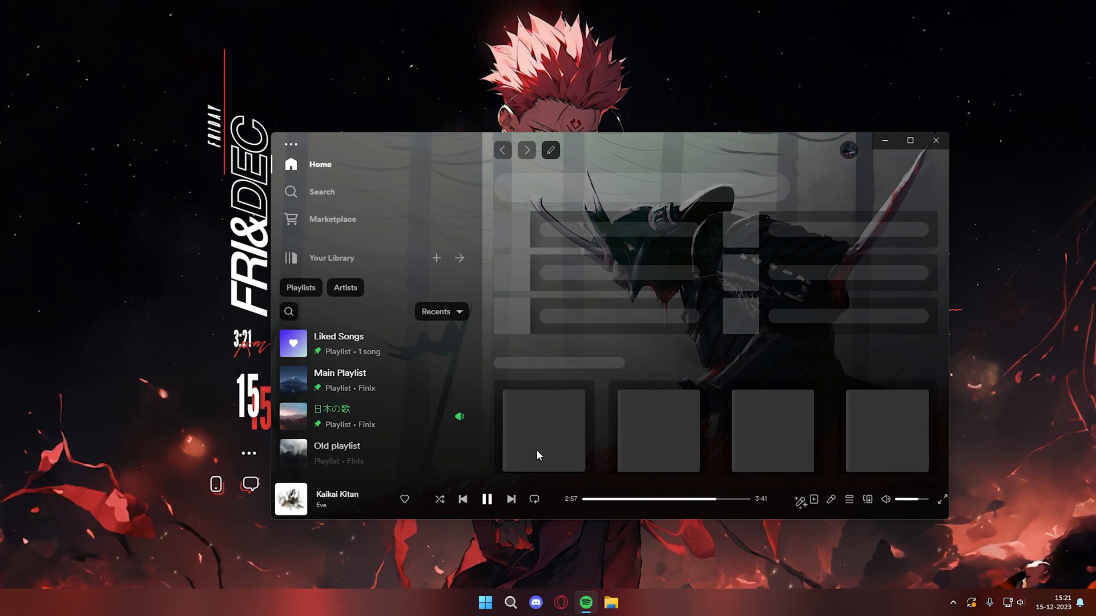
click(884, 140)
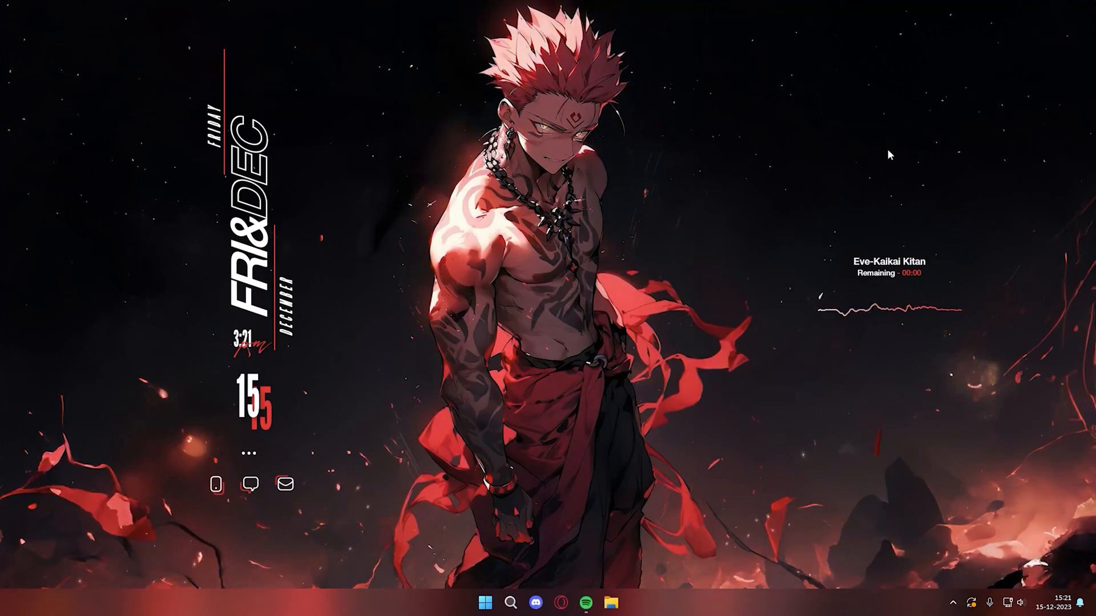